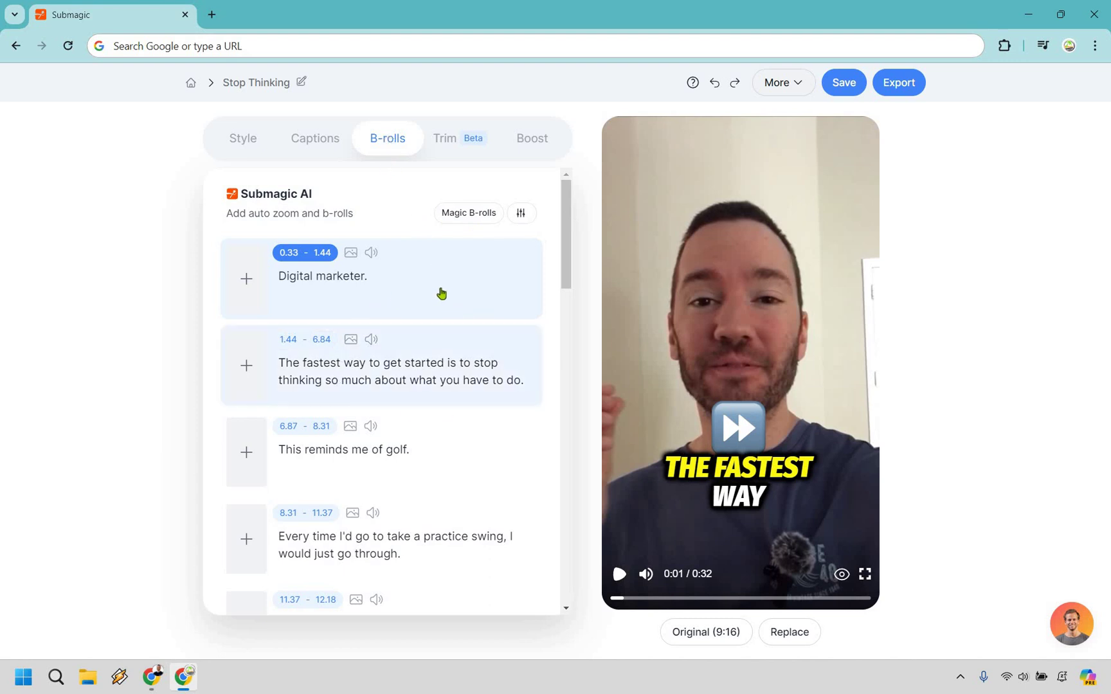
- Search stock B-roll for the word 'golf' and pick the premium golf-ball-beside-the-hole clip
{"action": "scroll", "coordinate": [482, 366], "scroll_direction": "down", "scroll_amount": 1}
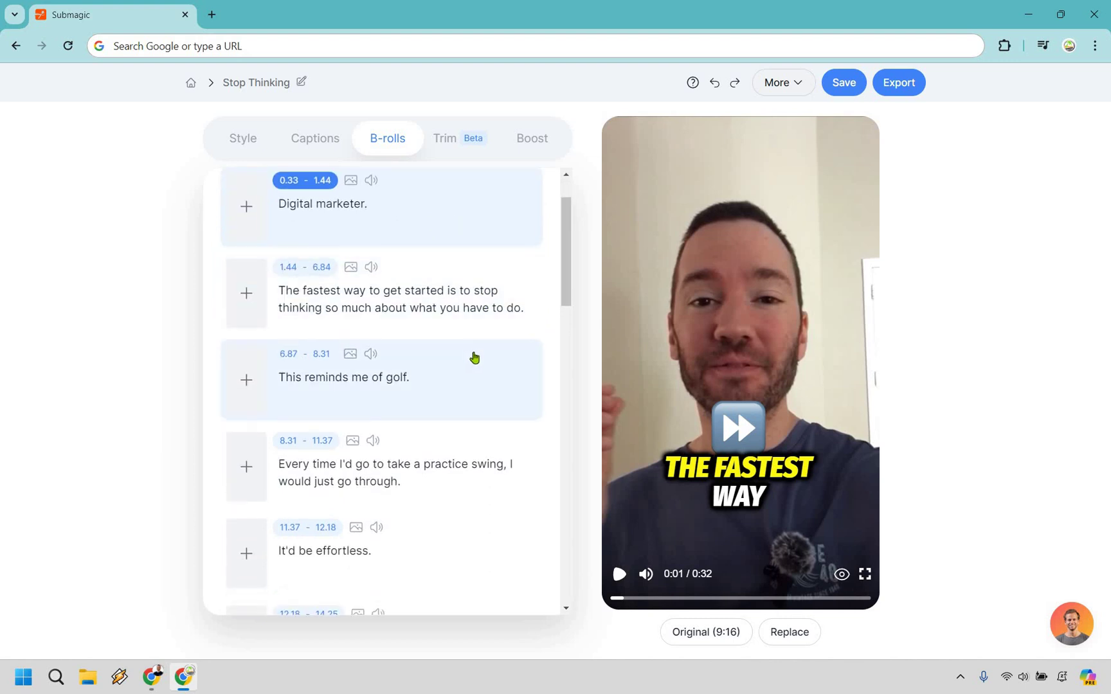
{"action": "scroll", "coordinate": [442, 308], "scroll_direction": "up", "scroll_amount": 1}
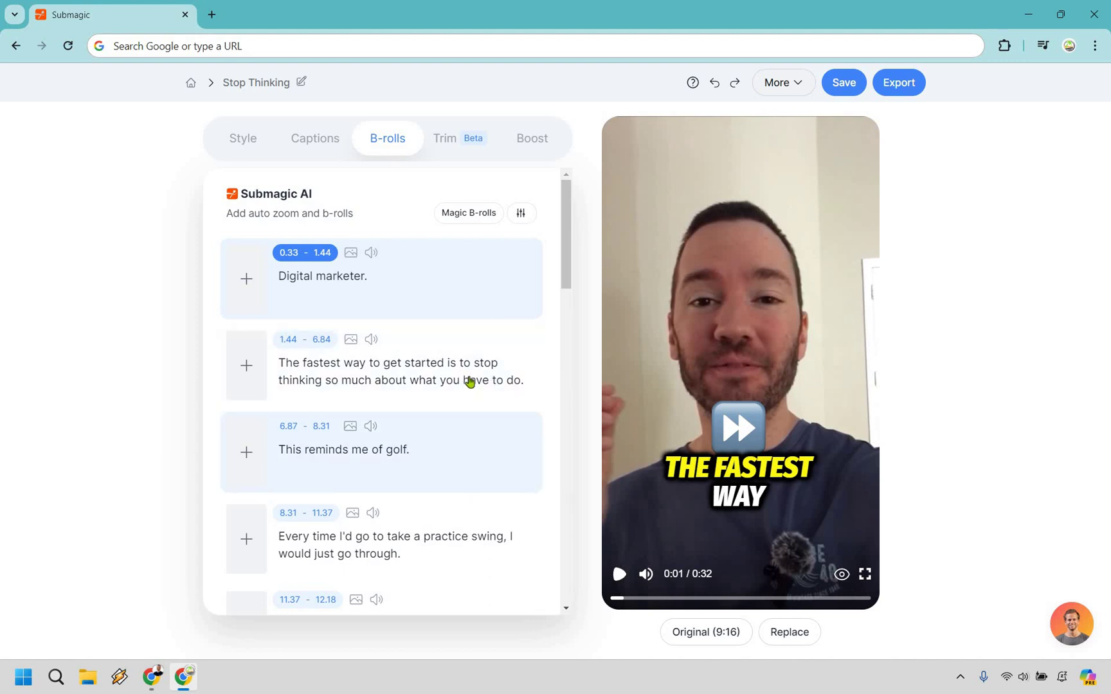
{"action": "scroll", "coordinate": [405, 395], "scroll_direction": "down", "scroll_amount": 1}
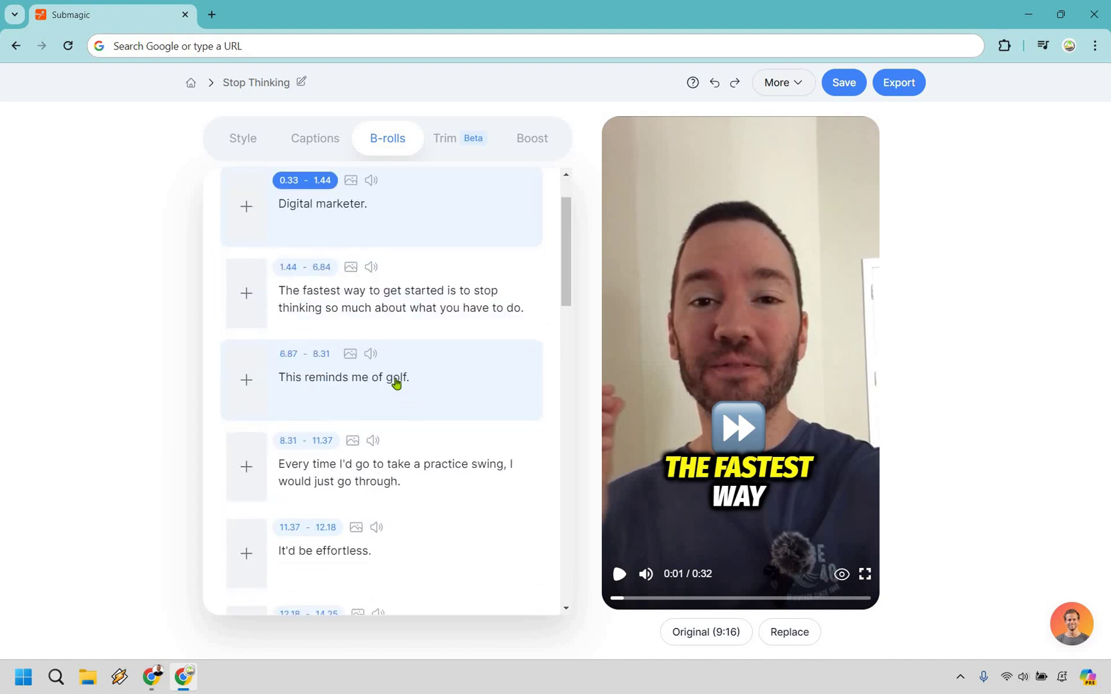
{"action": "left_click", "coordinate": [396, 383]}
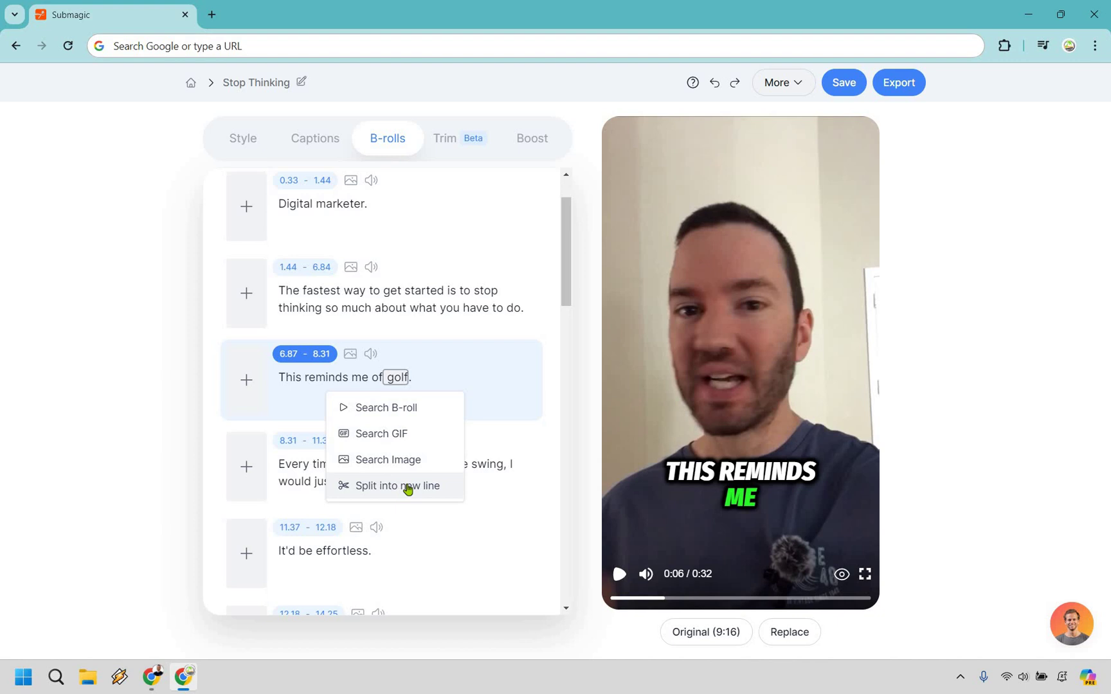
{"action": "left_click", "coordinate": [397, 414]}
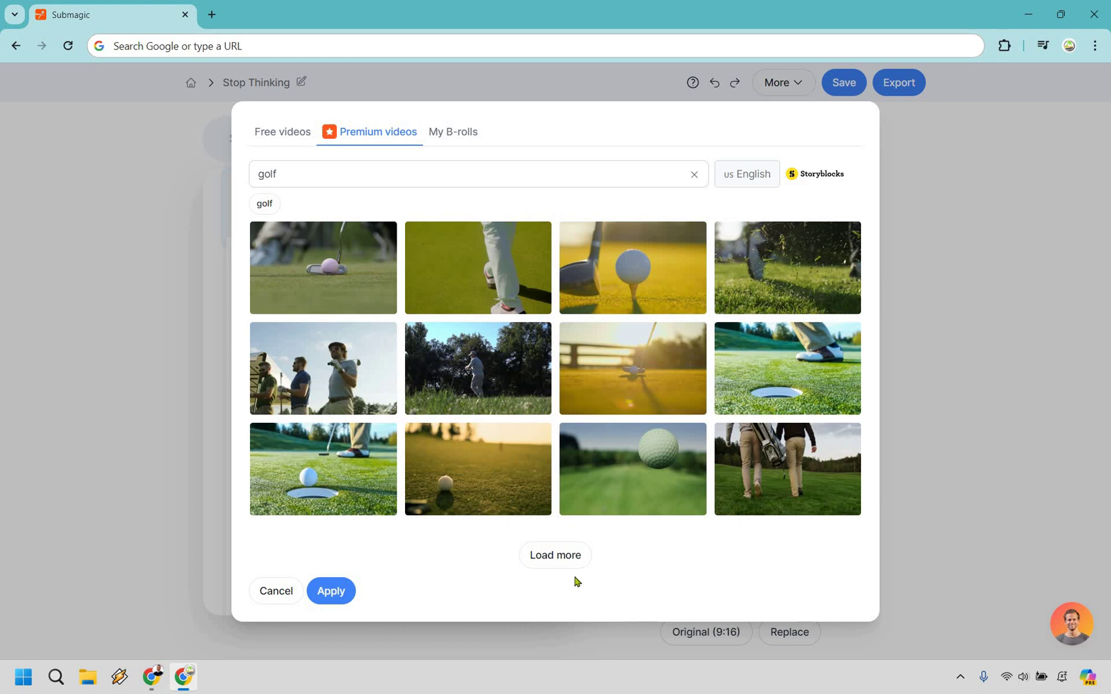
{"action": "scroll", "coordinate": [644, 361], "scroll_direction": "down", "scroll_amount": 5}
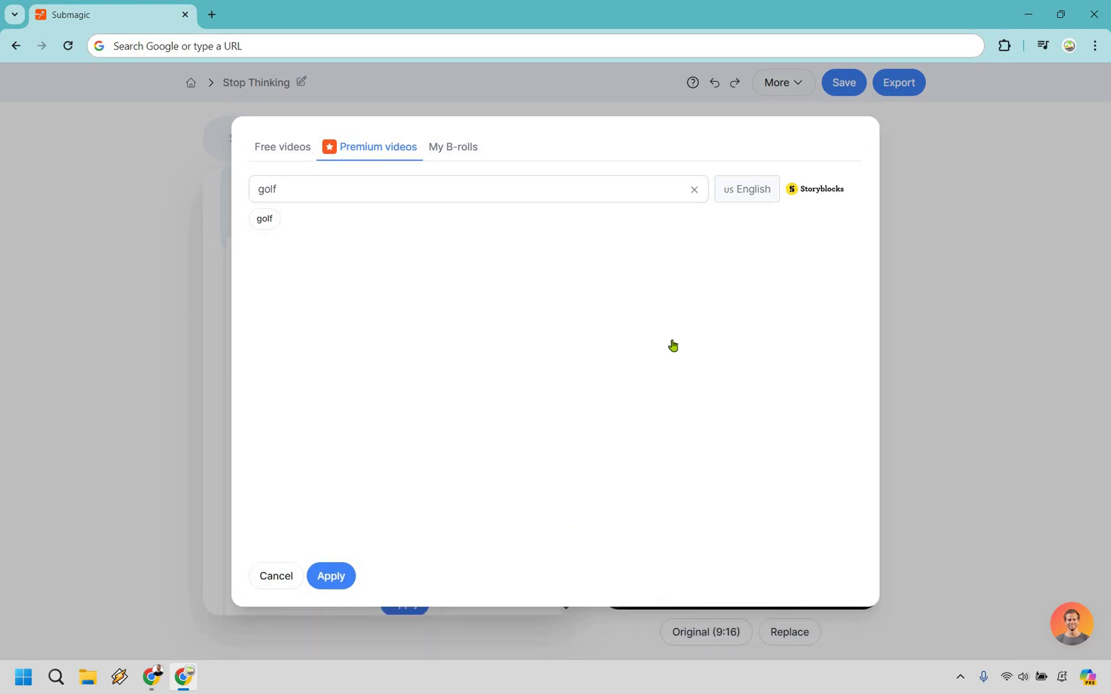
{"action": "scroll", "coordinate": [677, 338], "scroll_direction": "up", "scroll_amount": 2}
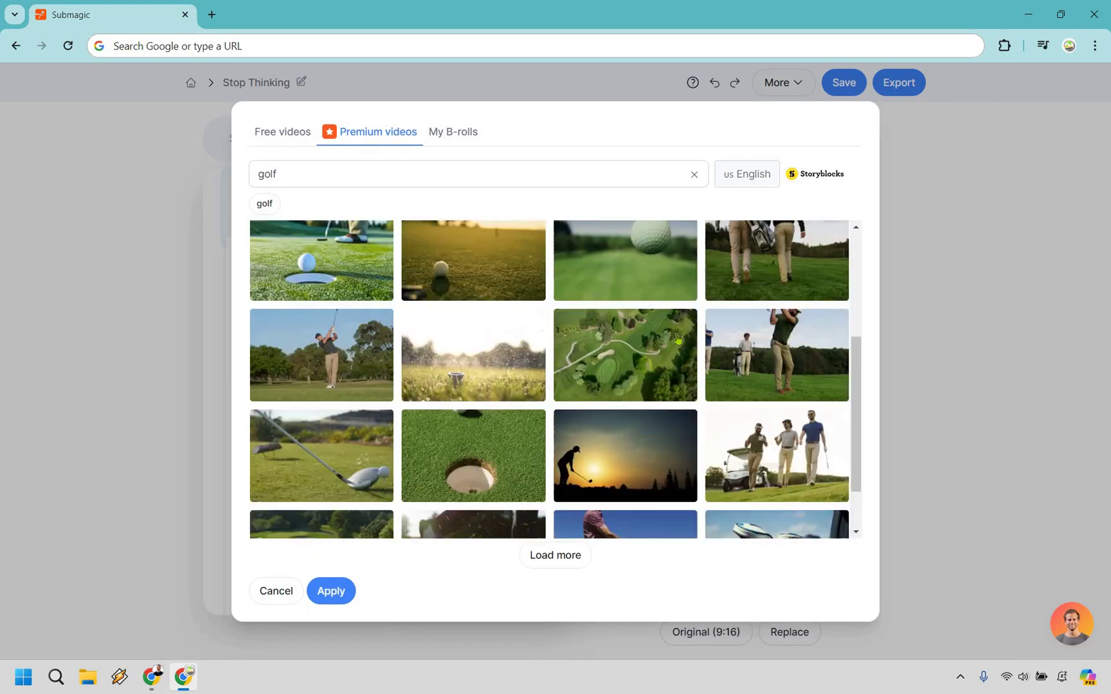
{"action": "scroll", "coordinate": [676, 339], "scroll_direction": "up", "scroll_amount": 2}
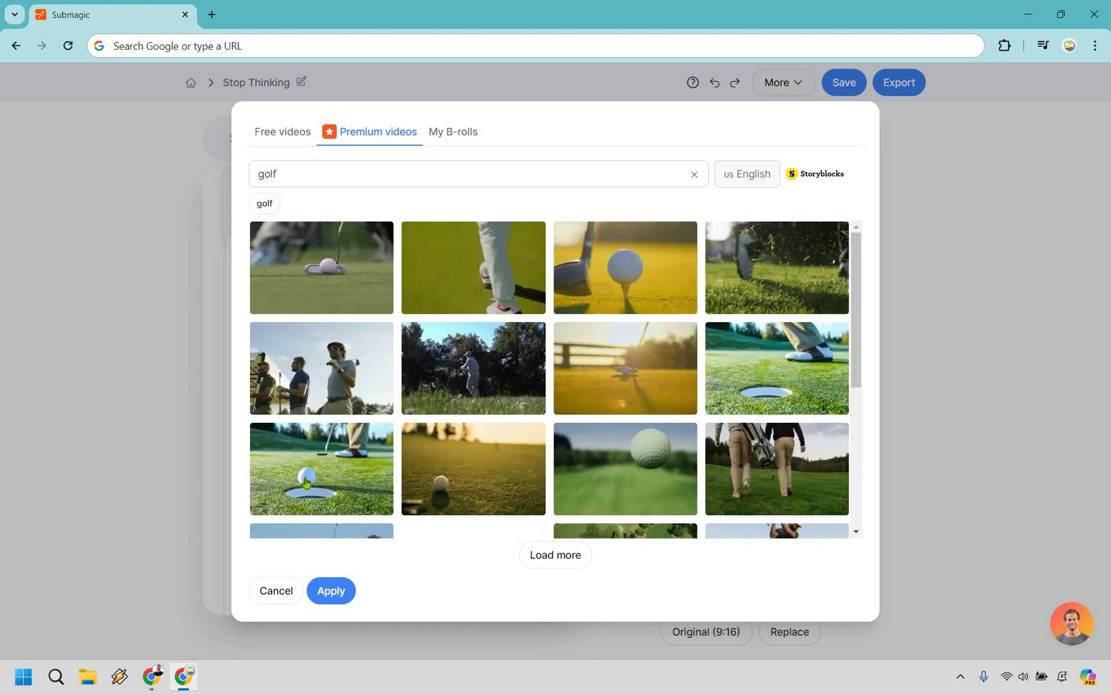
{"action": "left_click", "coordinate": [327, 473]}
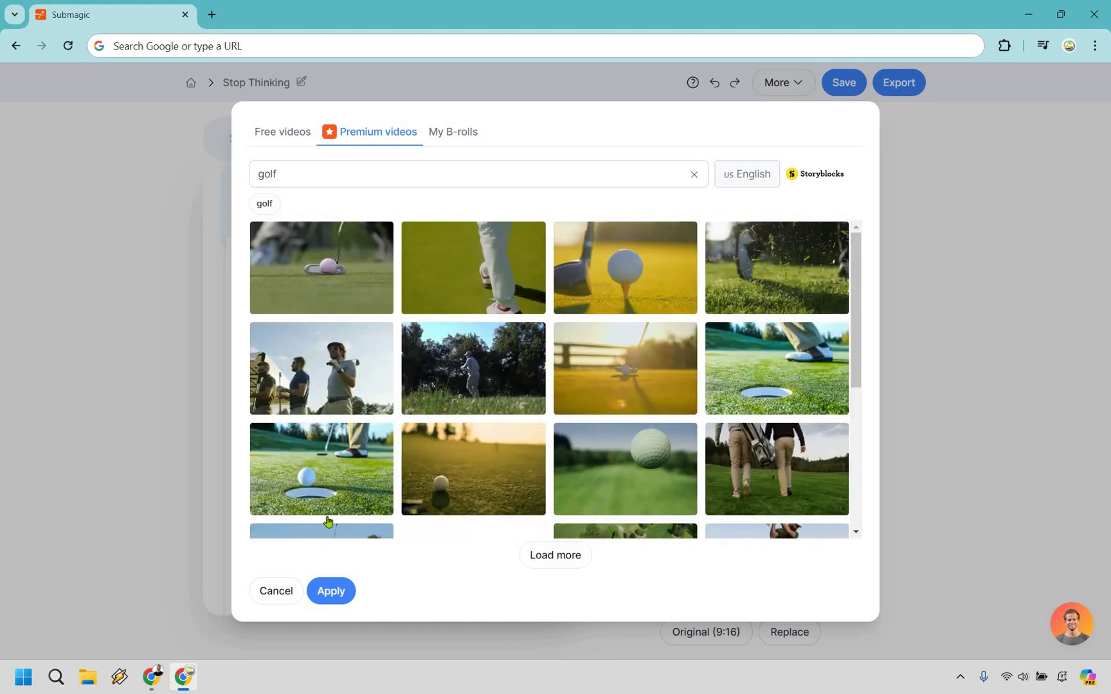
- Apply the golf clip at 40% left position with a Film burn transition
{"action": "left_click", "coordinate": [331, 590]}
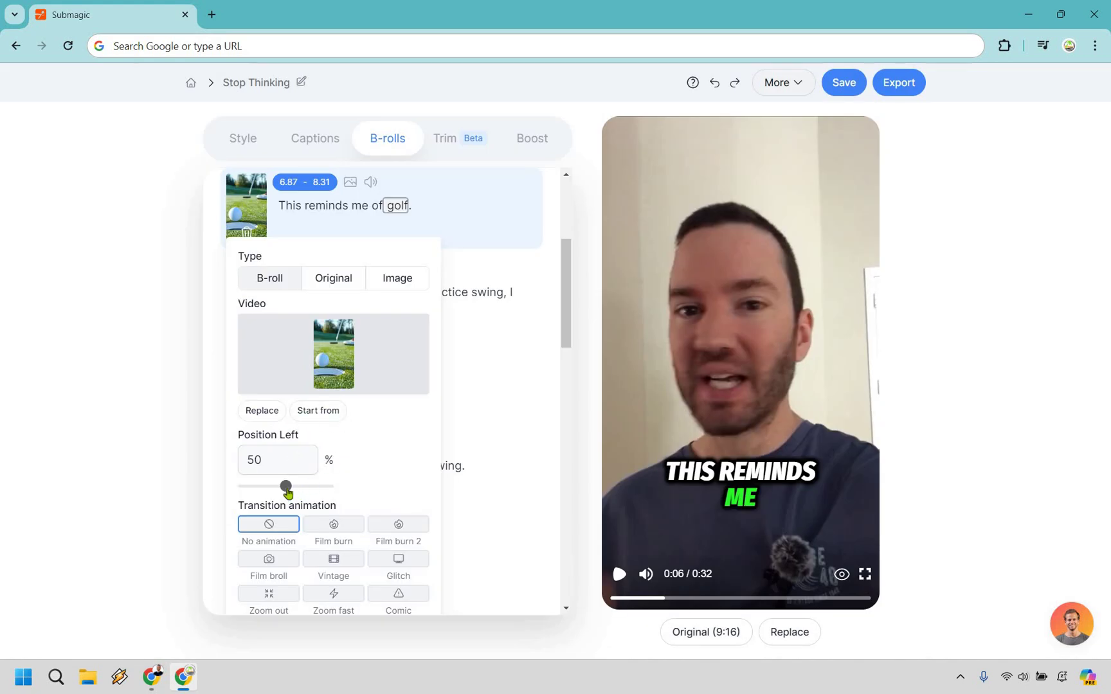
{"action": "left_click_drag", "start_coordinate": [284, 490], "coordinate": [280, 490]}
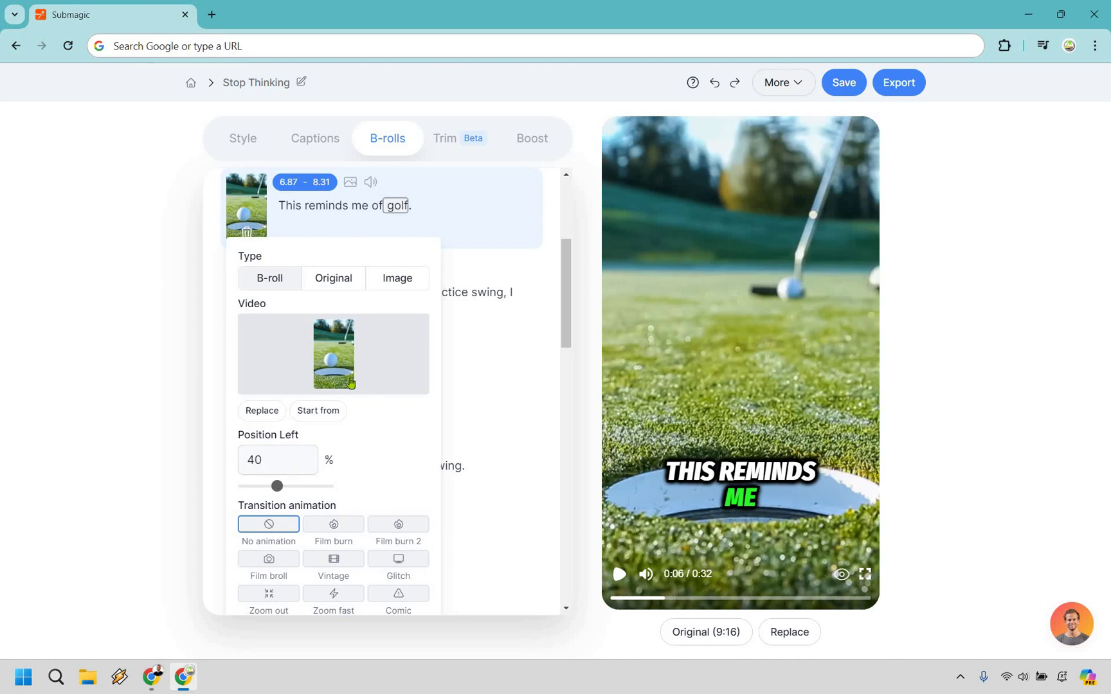
{"action": "scroll", "coordinate": [350, 383], "scroll_direction": "down", "scroll_amount": 2}
{"action": "left_click", "coordinate": [347, 382]}
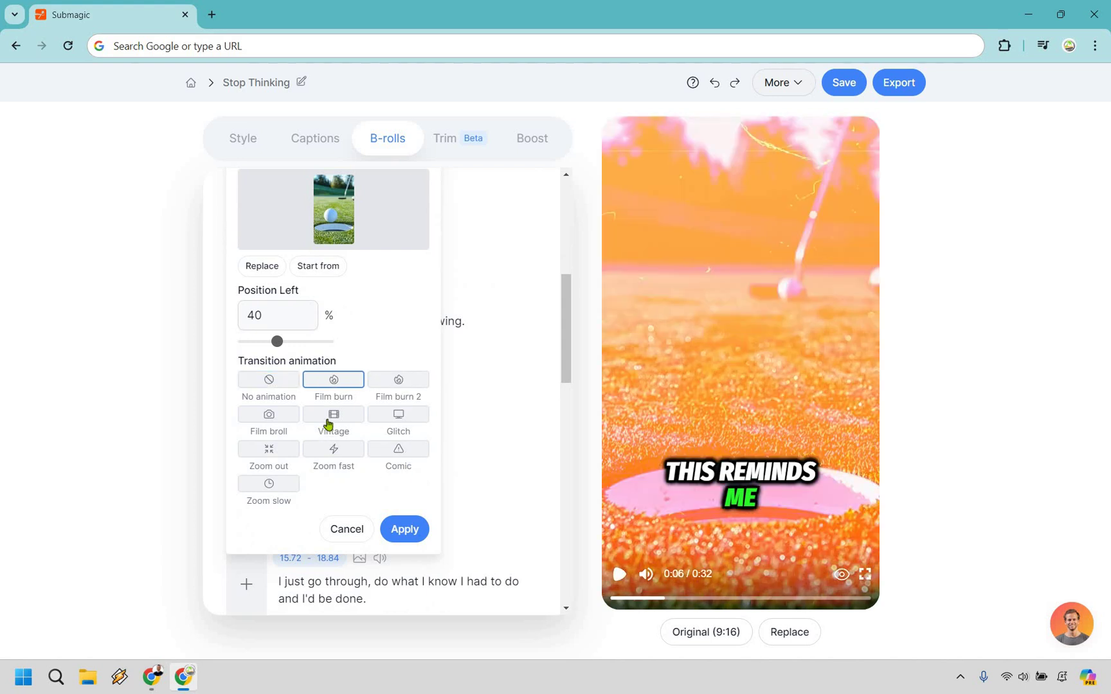
{"action": "left_click", "coordinate": [329, 417]}
{"action": "left_click", "coordinate": [405, 528]}
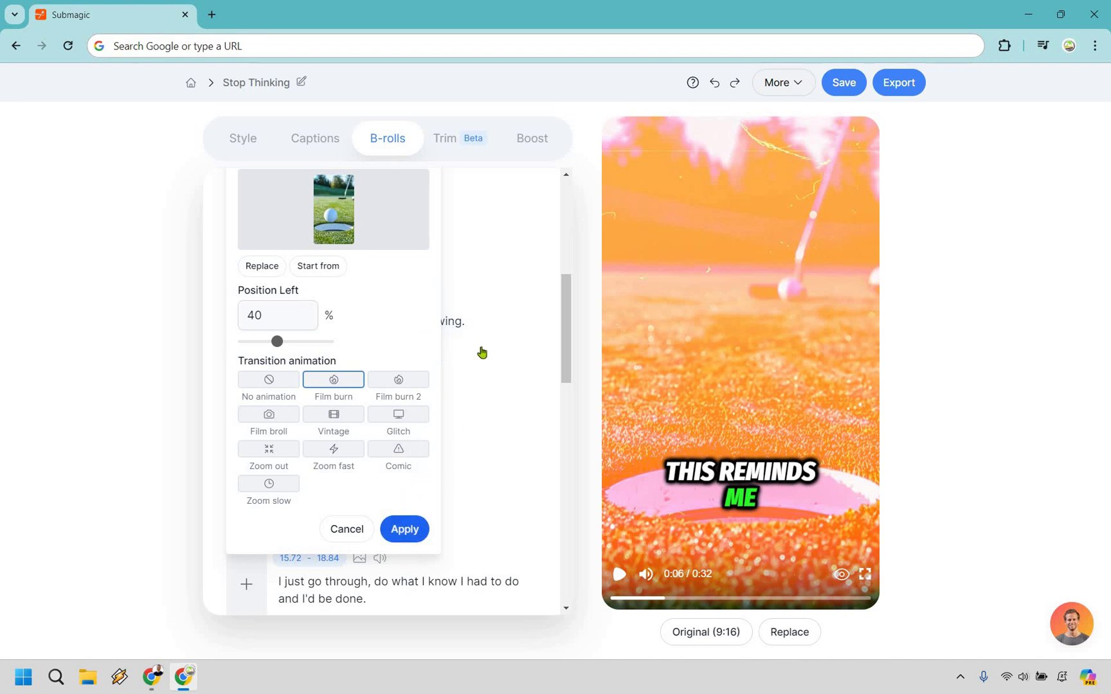
- Search stock B-roll for 'golf swing' on the word 'swing'
{"action": "scroll", "coordinate": [504, 350], "scroll_direction": "up", "scroll_amount": 6}
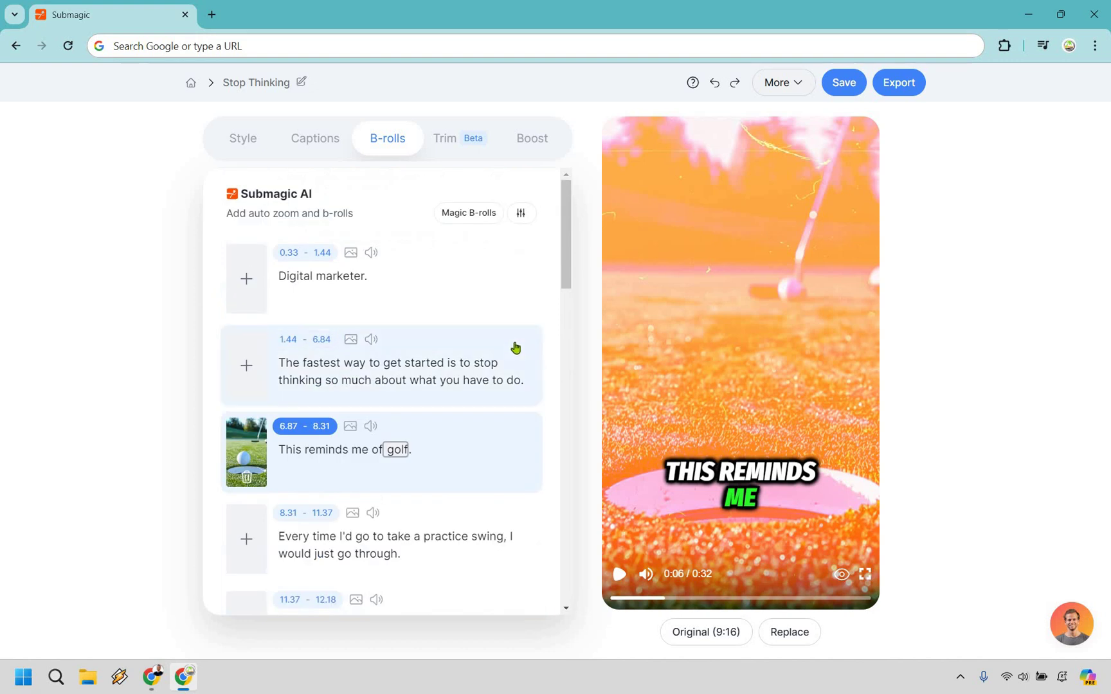
{"action": "scroll", "coordinate": [488, 446], "scroll_direction": "down", "scroll_amount": 2}
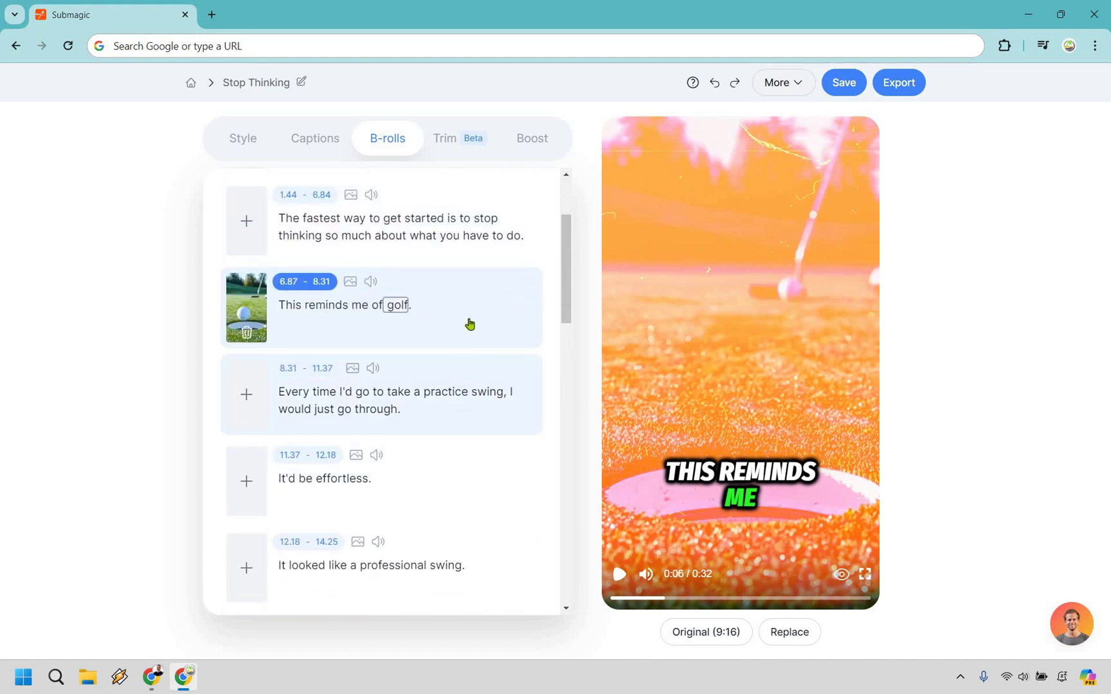
{"action": "scroll", "coordinate": [476, 340], "scroll_direction": "down", "scroll_amount": 1}
{"action": "scroll", "coordinate": [449, 350], "scroll_direction": "down", "scroll_amount": 2}
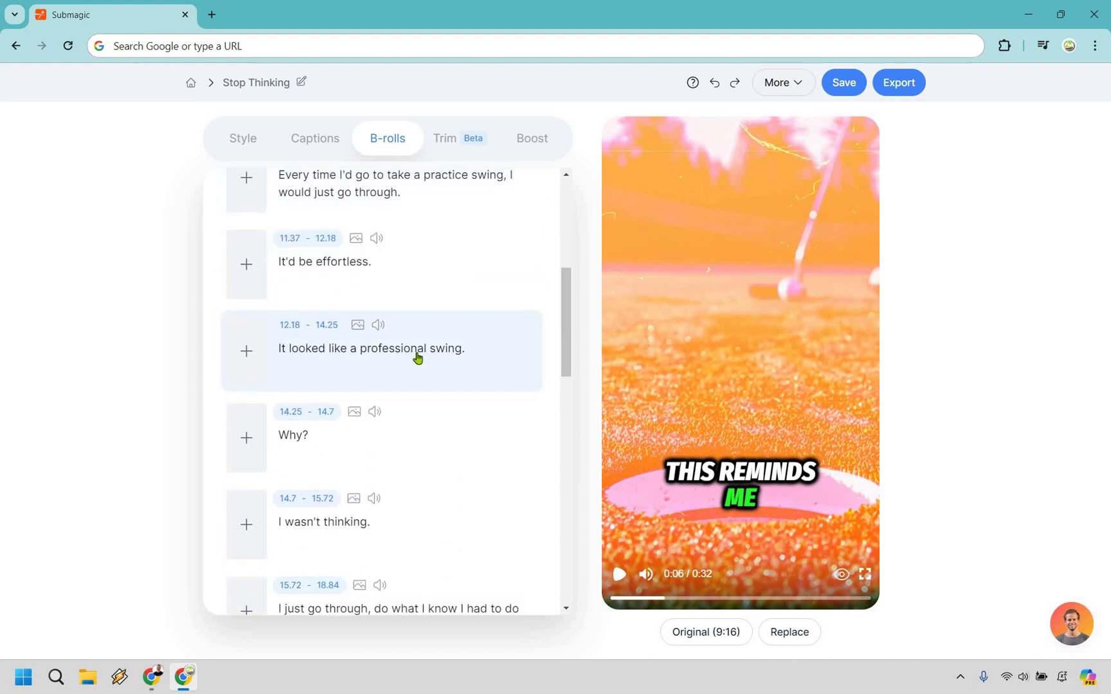
{"action": "left_click", "coordinate": [443, 350]}
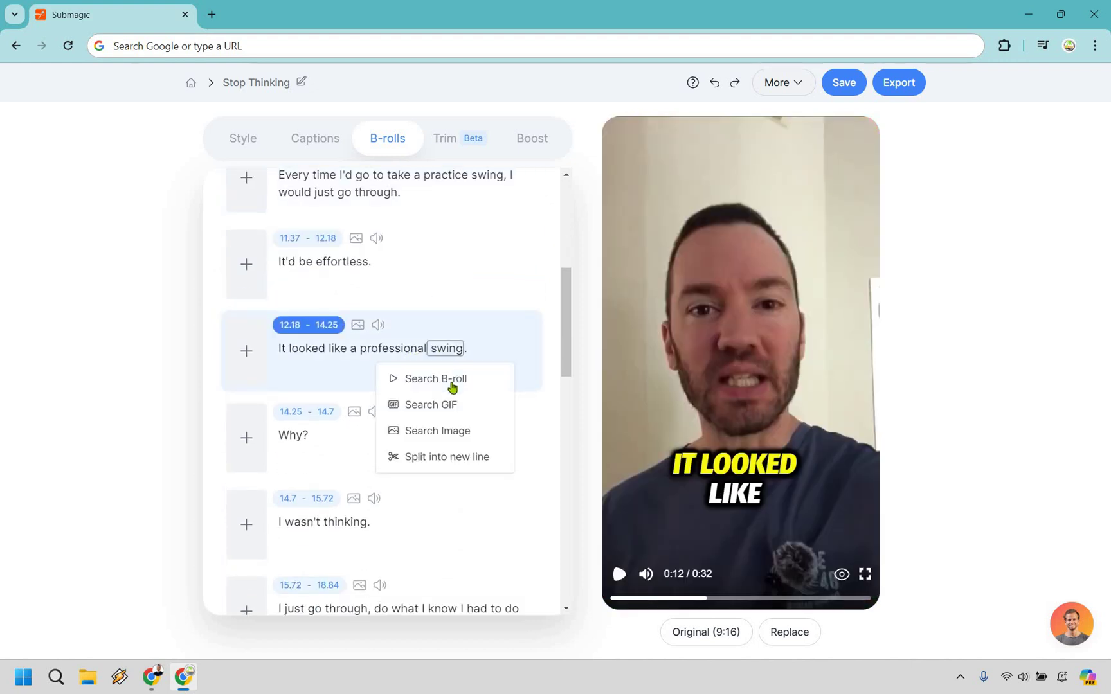
{"action": "left_click", "coordinate": [442, 378]}
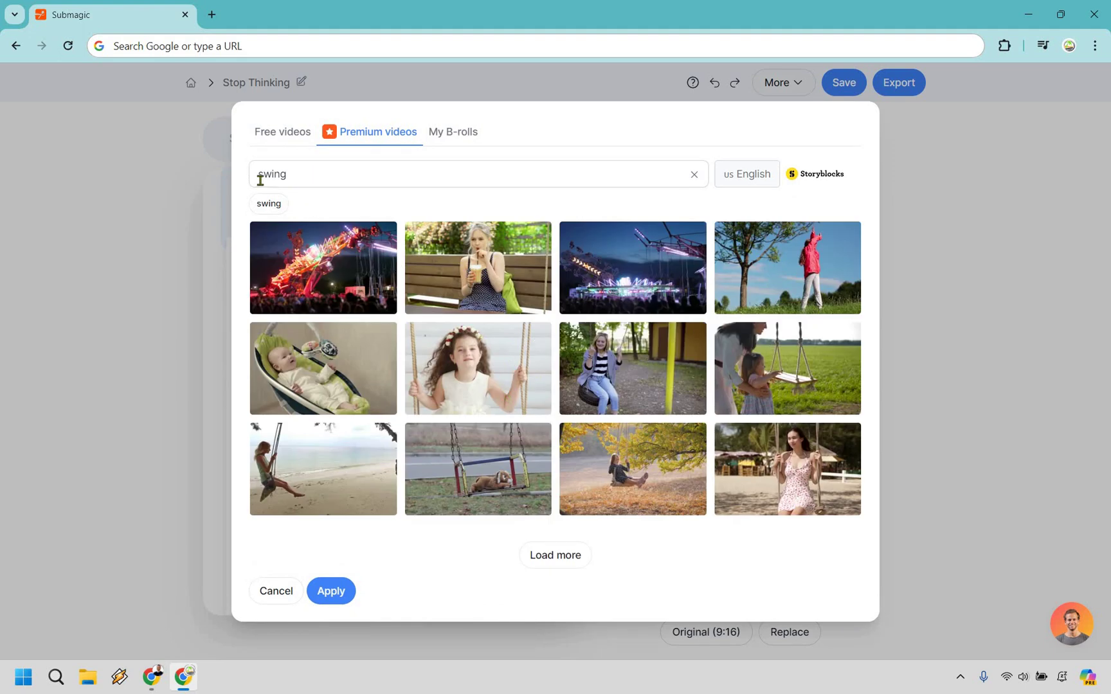
{"action": "type", "text": "golf"}
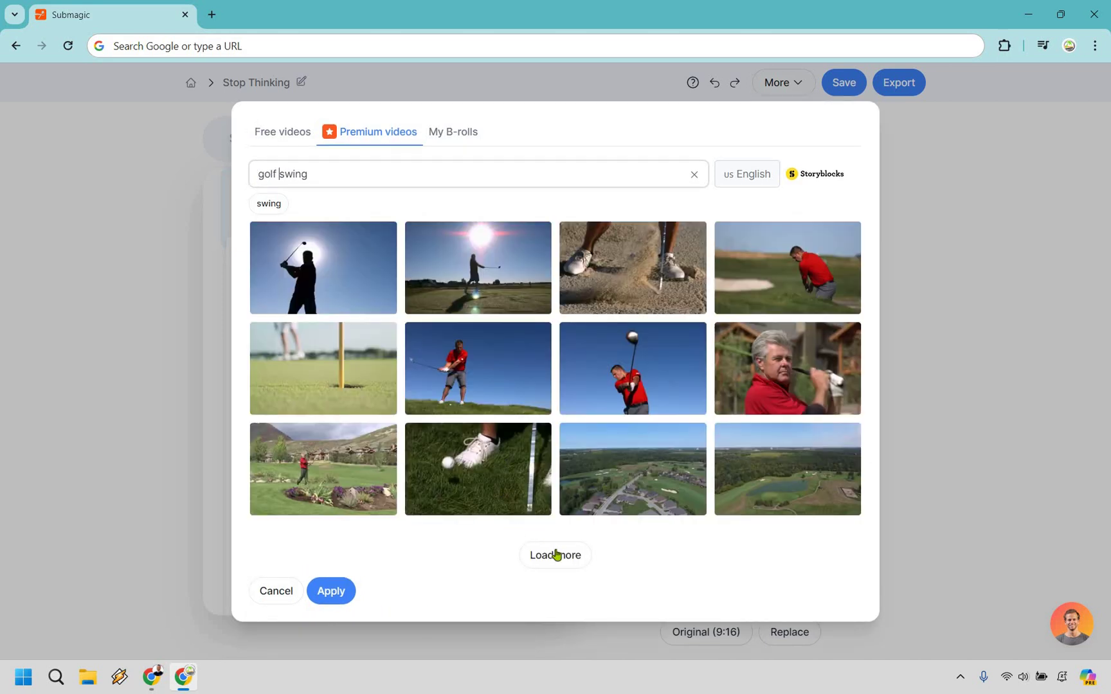
- Load more results and choose the silhouetted golfer swinging clip
{"action": "left_click", "coordinate": [556, 555]}
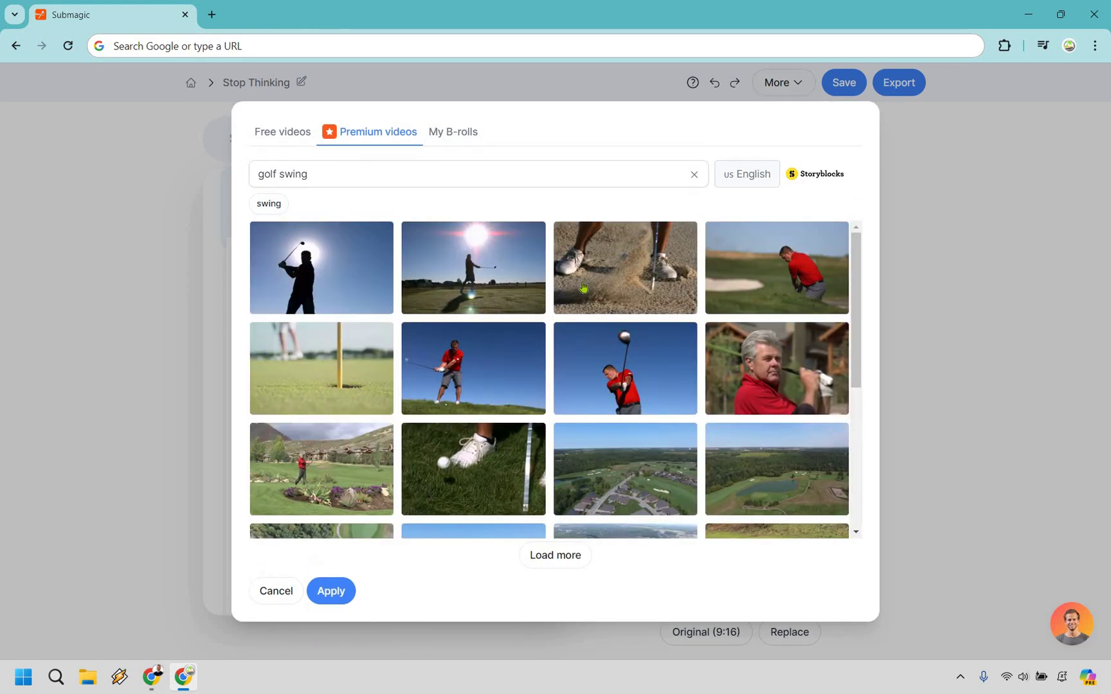
{"action": "scroll", "coordinate": [583, 287], "scroll_direction": "down", "scroll_amount": 5}
{"action": "scroll", "coordinate": [580, 284], "scroll_direction": "up", "scroll_amount": 5}
{"action": "left_click", "coordinate": [335, 275]}
- Apply the silhouette clip at 33% left position with a Film burn transition
{"action": "left_click", "coordinate": [337, 592]}
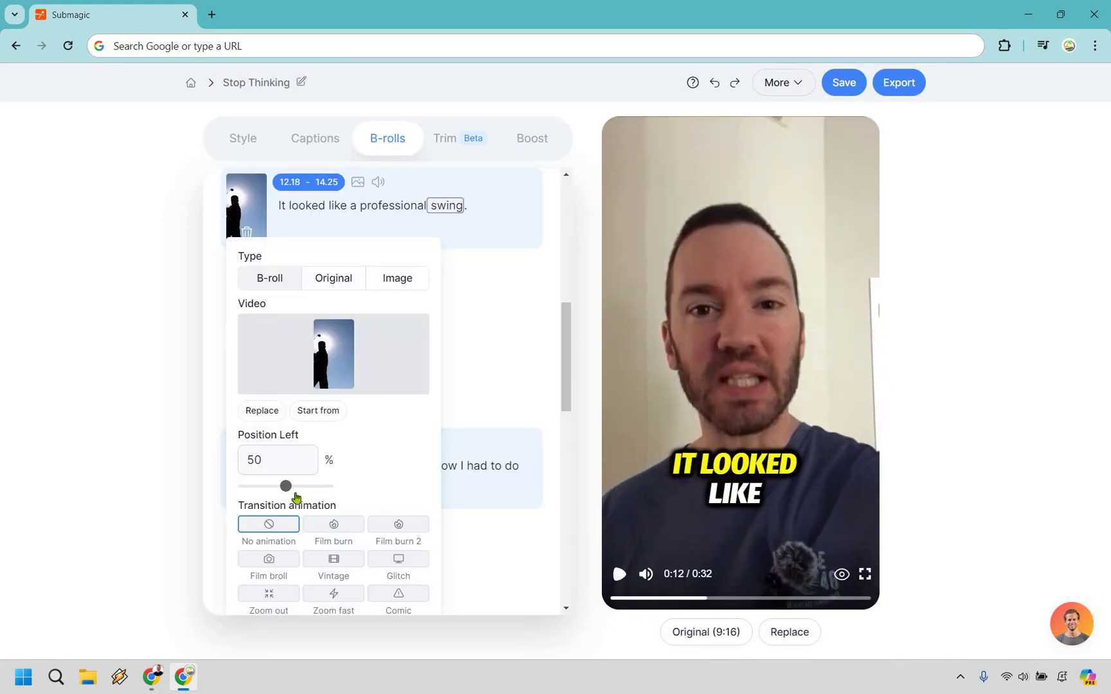
{"action": "left_click_drag", "start_coordinate": [282, 491], "coordinate": [268, 490]}
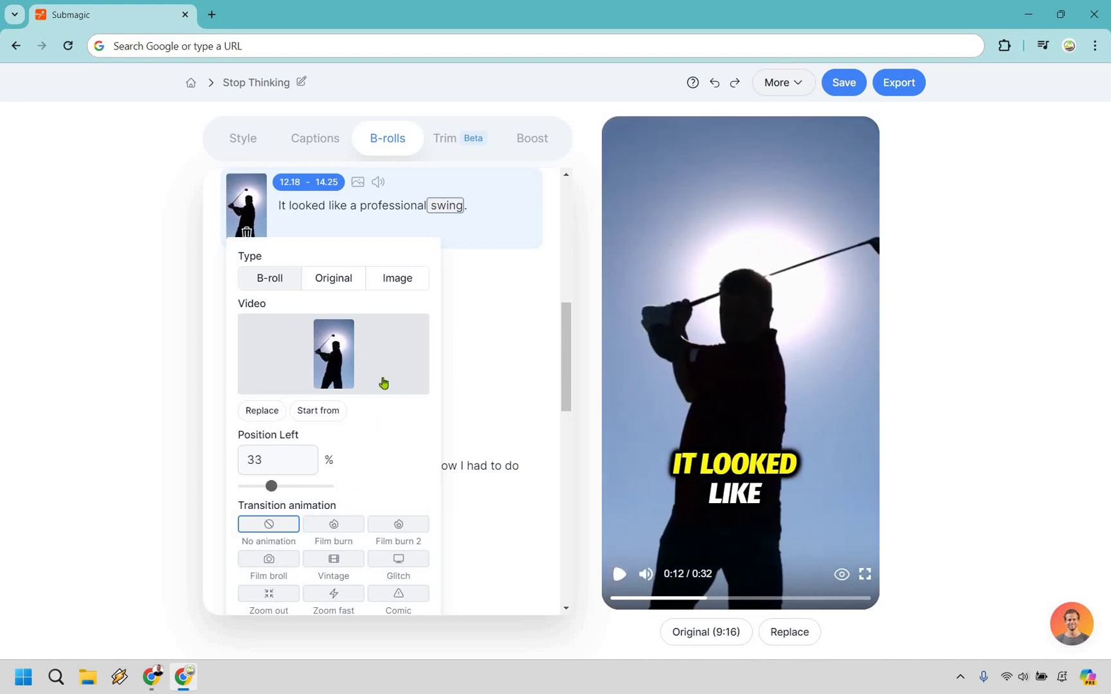
{"action": "left_click", "coordinate": [359, 523]}
{"action": "scroll", "coordinate": [398, 245], "scroll_direction": "down", "scroll_amount": 5}
{"action": "scroll", "coordinate": [450, 289], "scroll_direction": "down", "scroll_amount": 2}
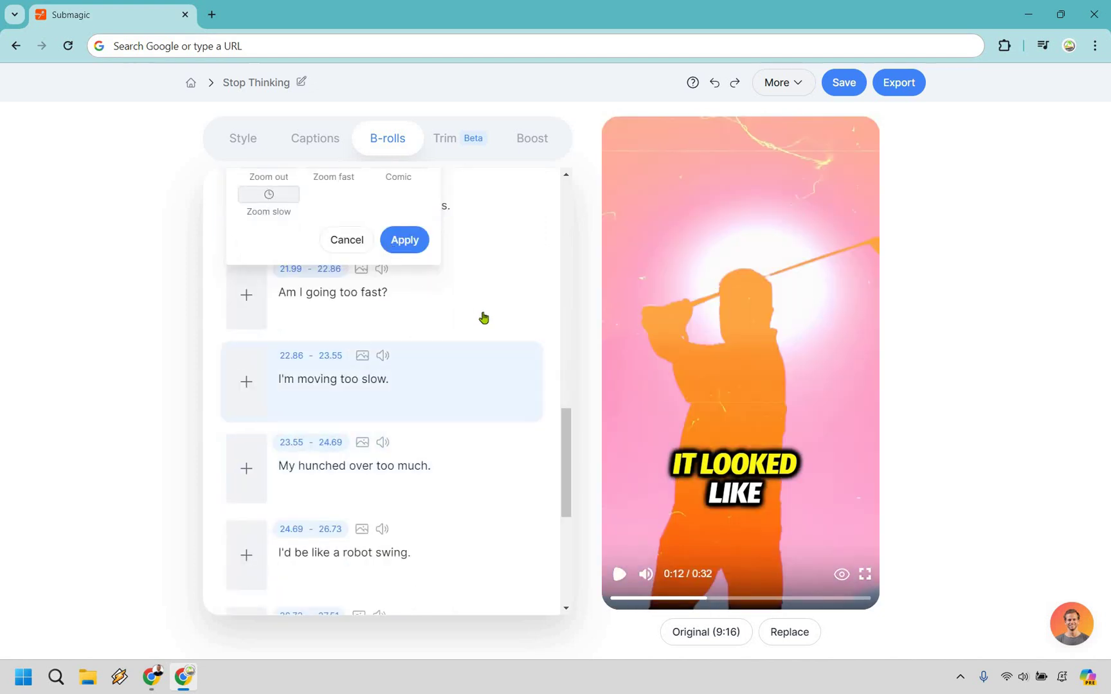
{"action": "left_click", "coordinate": [525, 295]}
- Scroll the B-roll caption list down past the 24.69–26.73 segment
{"action": "scroll", "coordinate": [525, 292], "scroll_direction": "up", "scroll_amount": 3}
{"action": "scroll", "coordinate": [522, 287], "scroll_direction": "up", "scroll_amount": 5}
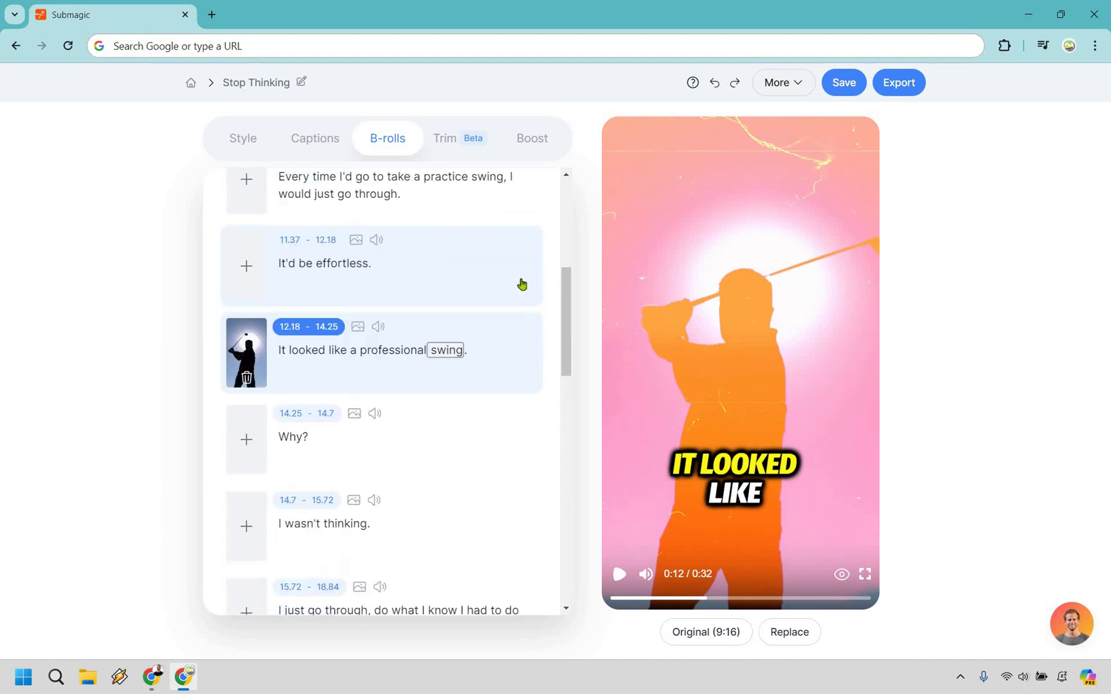
{"action": "scroll", "coordinate": [486, 270], "scroll_direction": "down", "scroll_amount": 3}
{"action": "scroll", "coordinate": [484, 269], "scroll_direction": "down", "scroll_amount": 3}
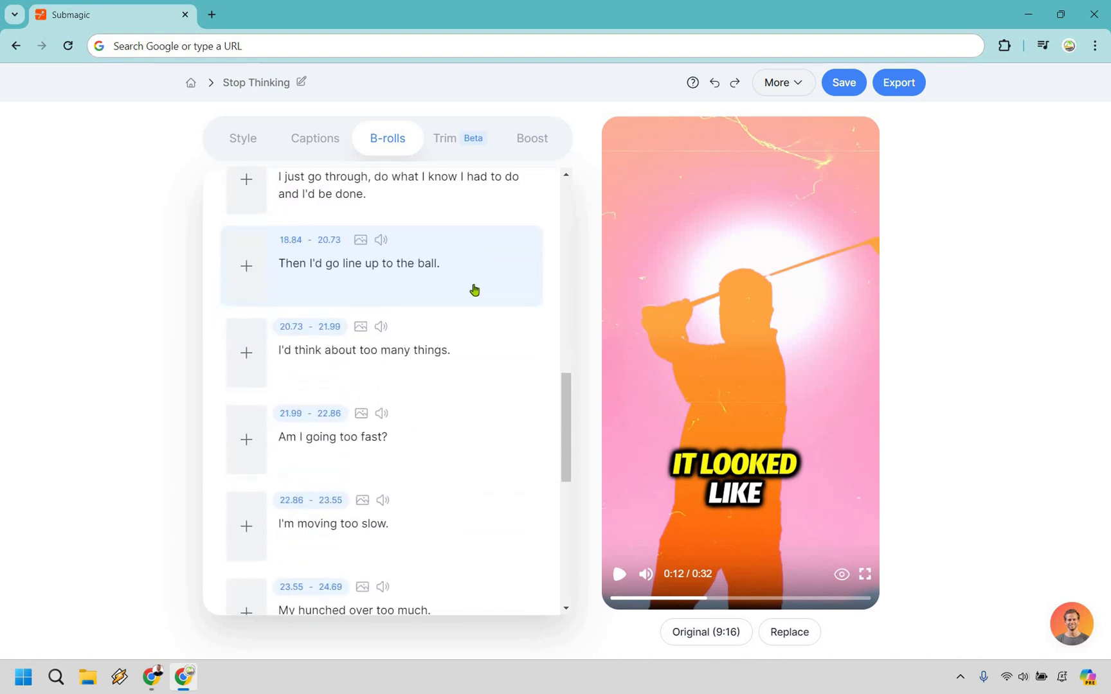
{"action": "scroll", "coordinate": [463, 321], "scroll_direction": "down", "scroll_amount": 2}
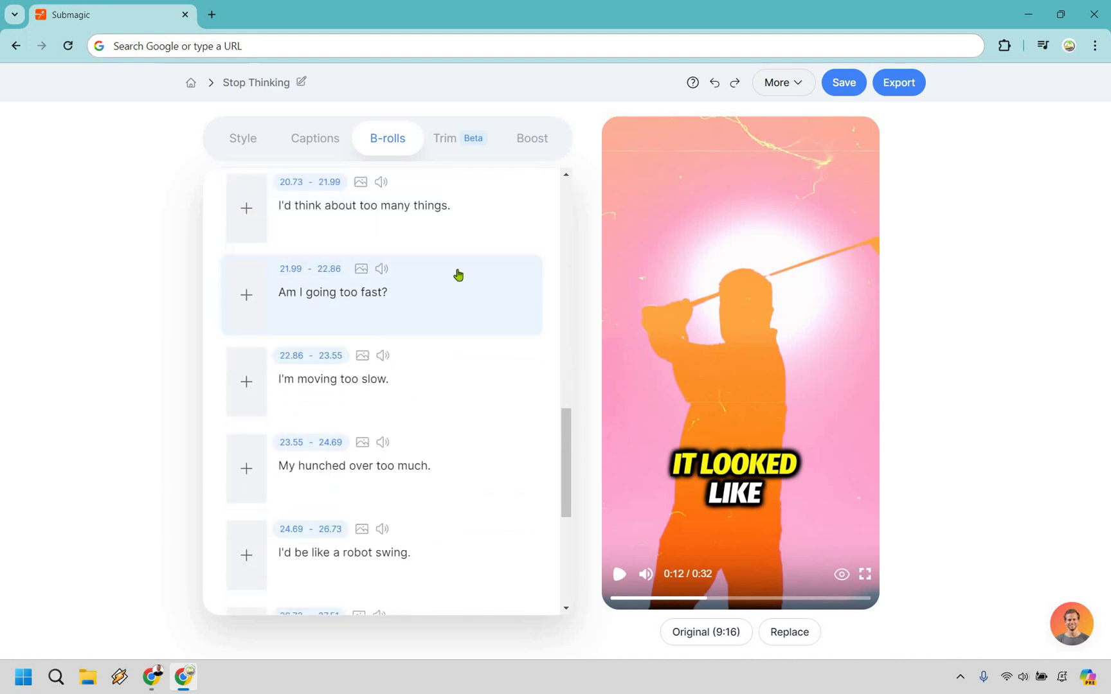
{"action": "scroll", "coordinate": [461, 277], "scroll_direction": "down", "scroll_amount": 2}
{"action": "scroll", "coordinate": [450, 297], "scroll_direction": "down", "scroll_amount": 2}
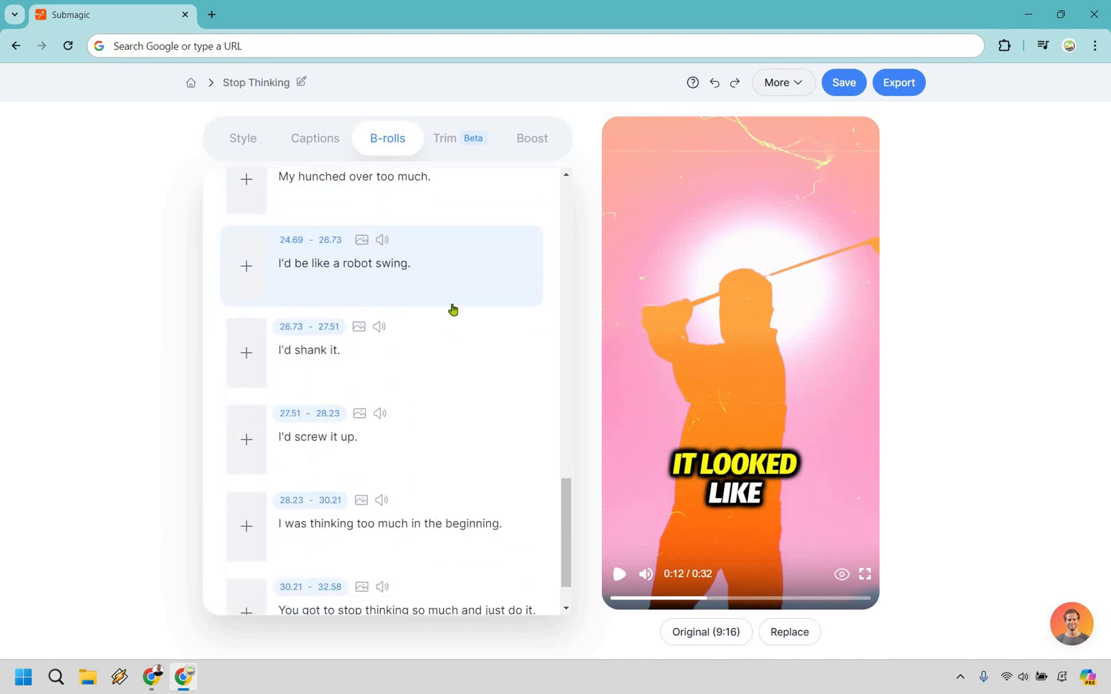
{"action": "scroll", "coordinate": [379, 367], "scroll_direction": "down", "scroll_amount": 2}
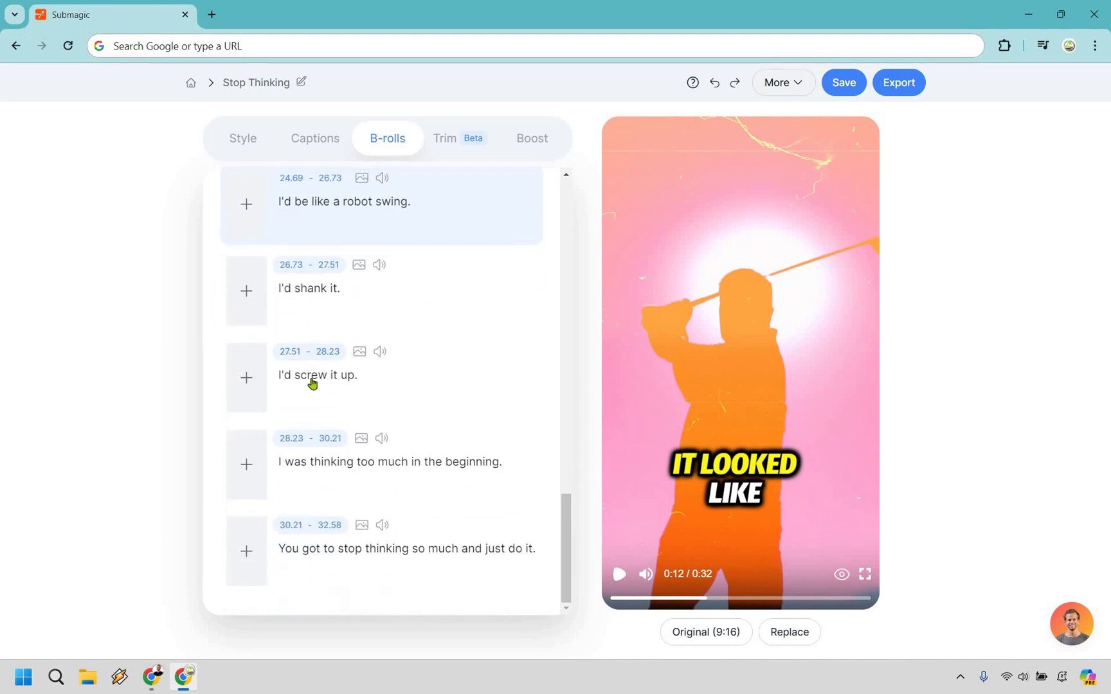
- Search stock B-roll for 'fail' on the word 'screw' and pick the face-in-hands clip
{"action": "left_click", "coordinate": [317, 378]}
{"action": "key", "text": "Return"}
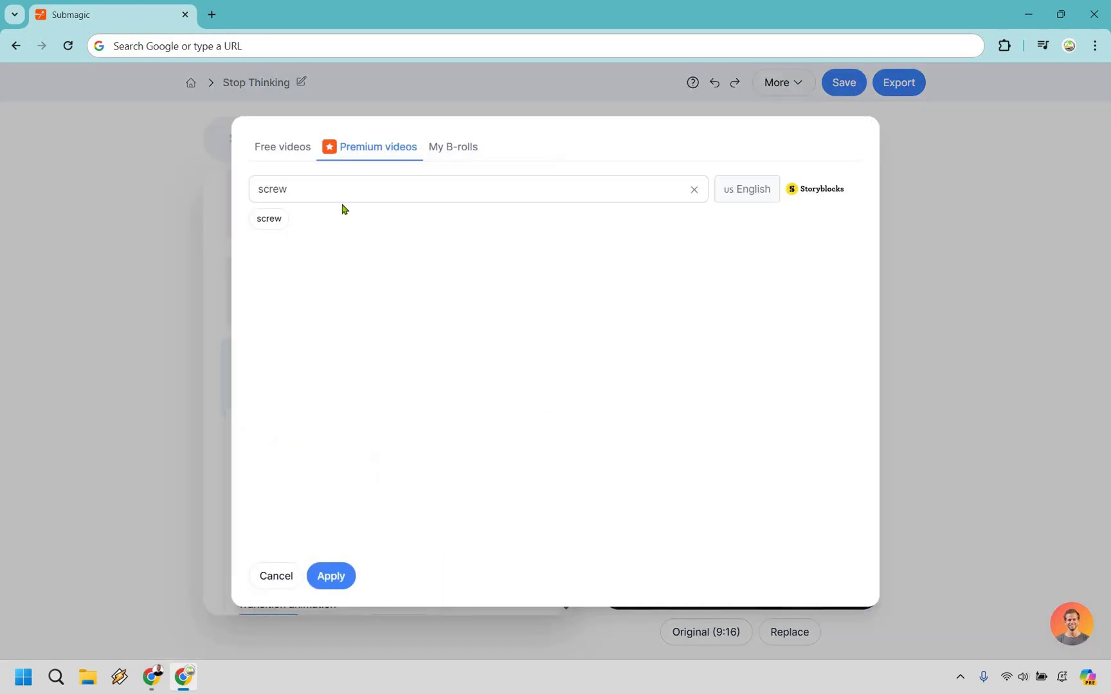
{"action": "double_click", "coordinate": [341, 189]}
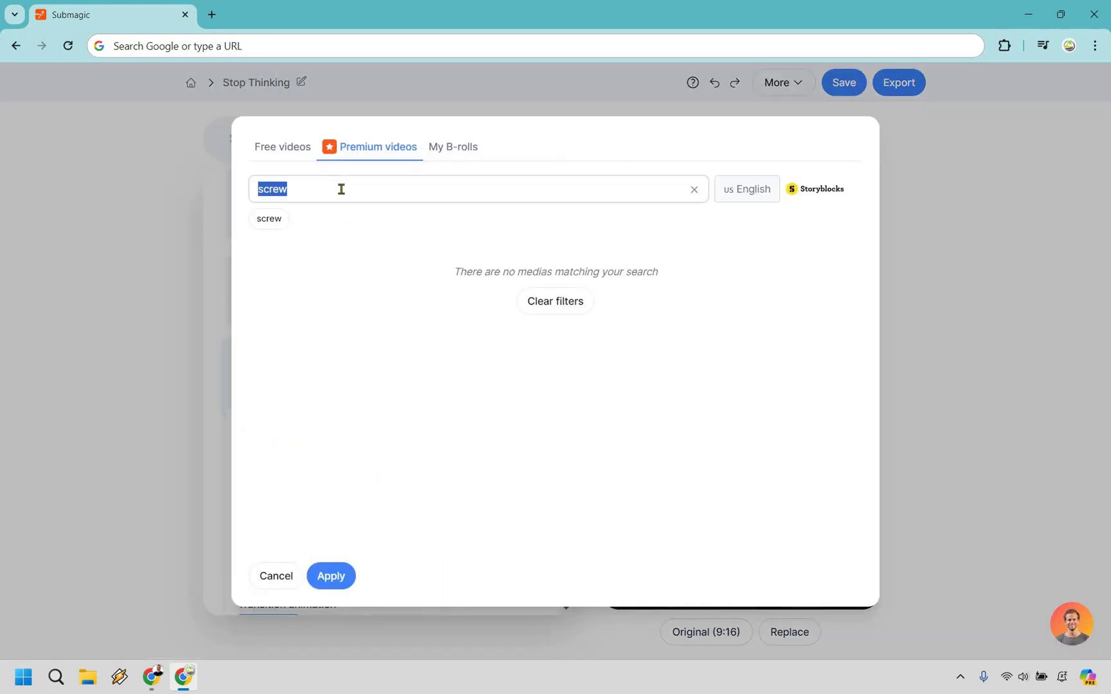
{"action": "type", "text": "fail"}
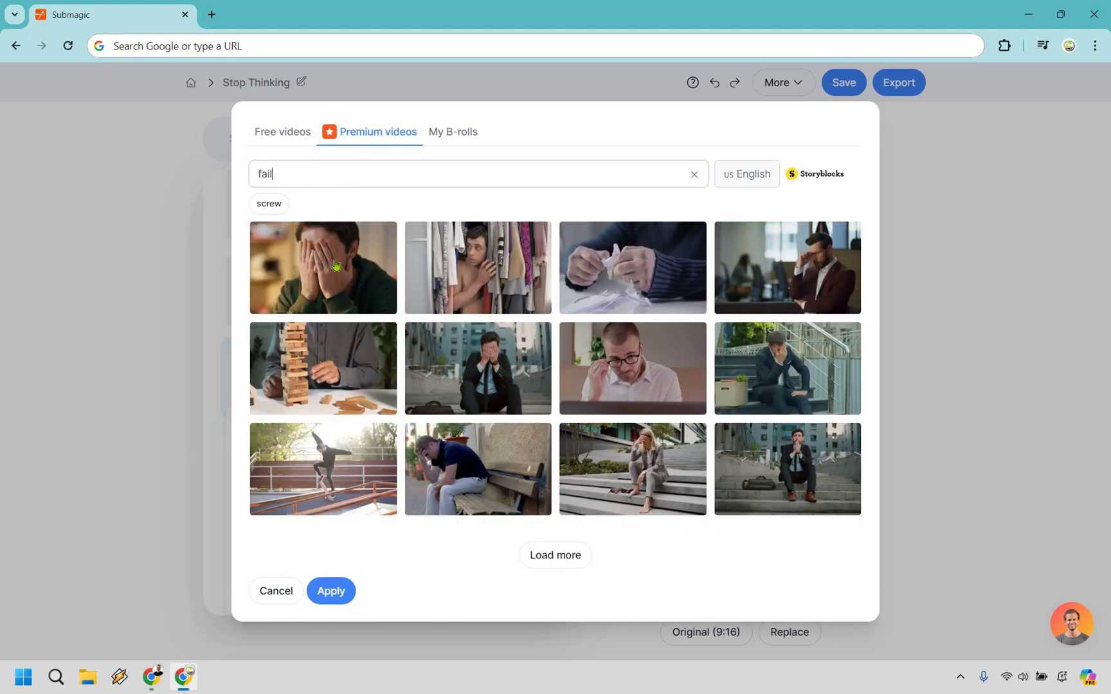
{"action": "left_click", "coordinate": [335, 266]}
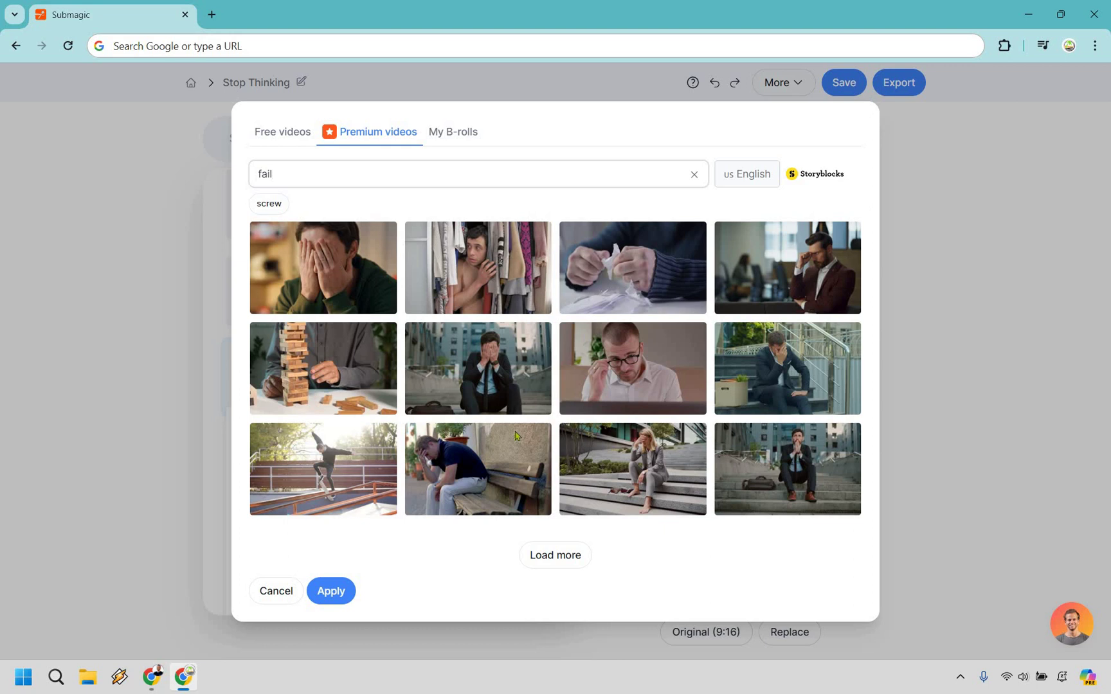
- Apply the clip at 38% left position with a Film burn transition
{"action": "left_click", "coordinate": [341, 590]}
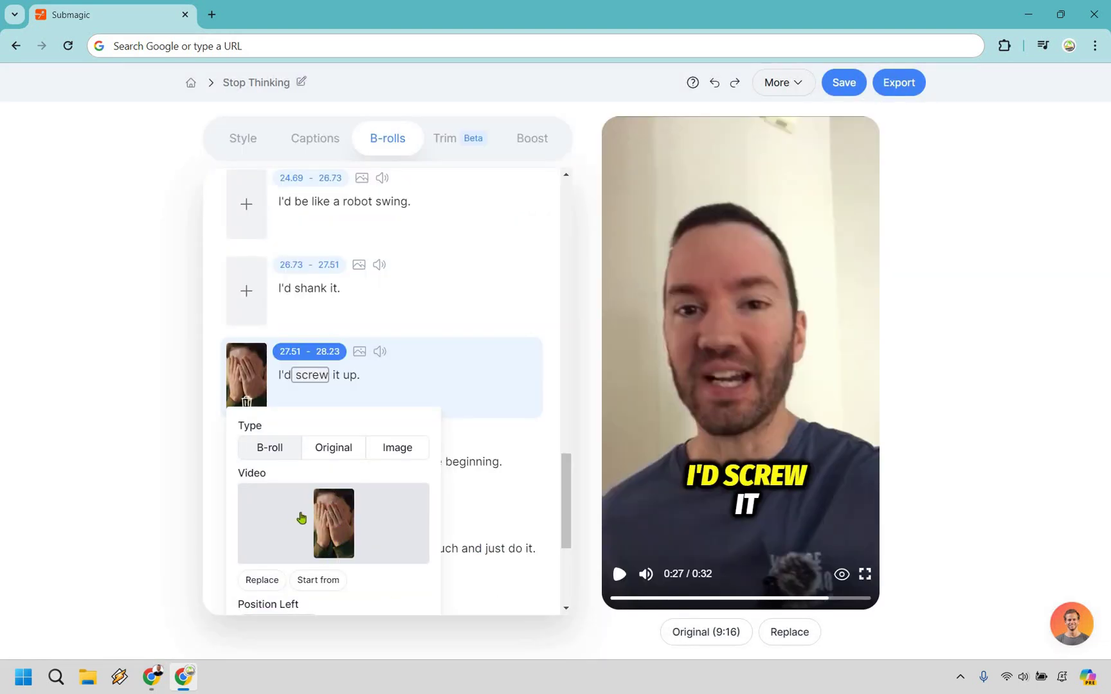
{"action": "scroll", "coordinate": [284, 515], "scroll_direction": "down", "scroll_amount": 2}
{"action": "left_click_drag", "start_coordinate": [285, 511], "coordinate": [275, 511]}
{"action": "left_click", "coordinate": [339, 551]}
{"action": "scroll", "coordinate": [412, 450], "scroll_direction": "down", "scroll_amount": 2}
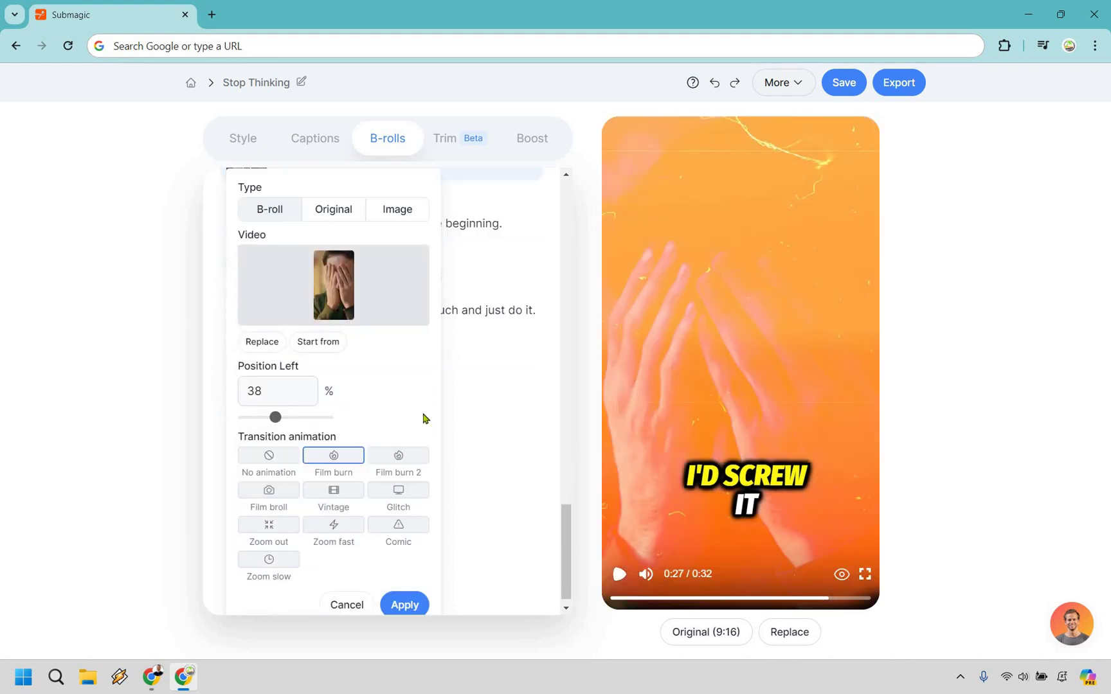
{"action": "left_click", "coordinate": [461, 320]}
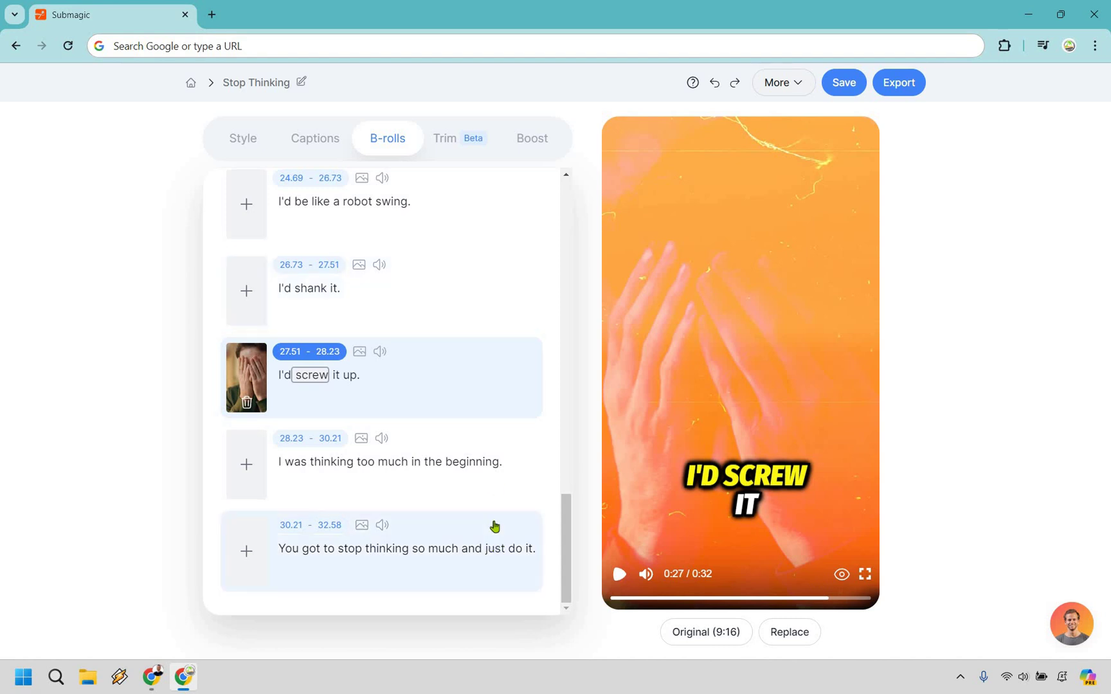
{"action": "scroll", "coordinate": [479, 435], "scroll_direction": "up", "scroll_amount": 10}
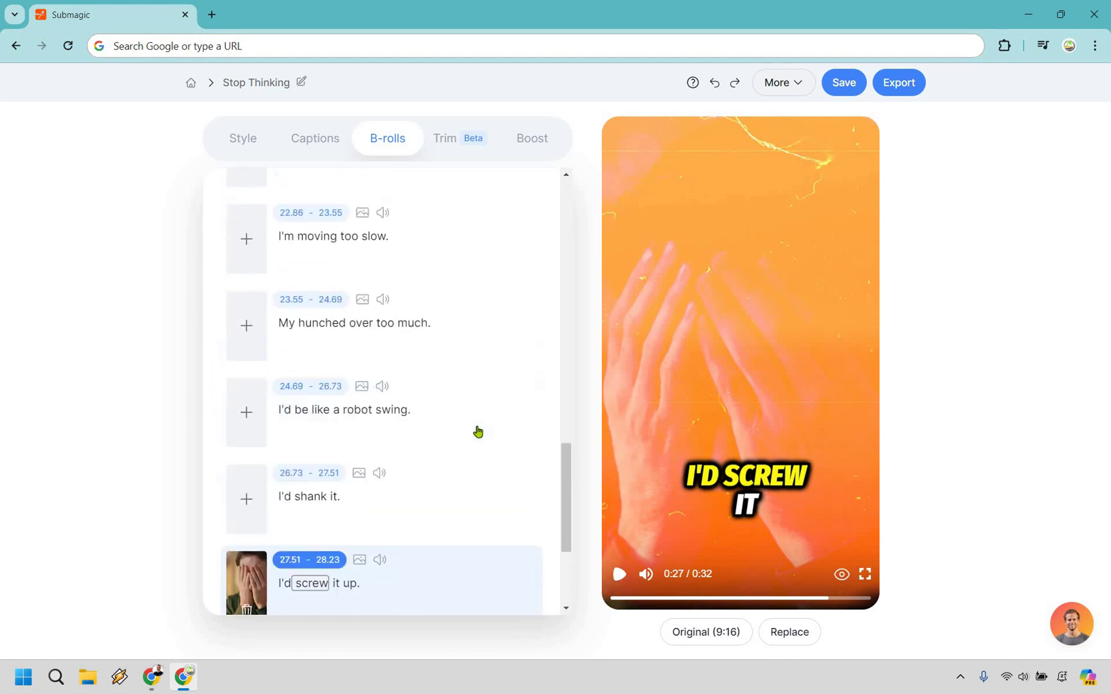
{"action": "scroll", "coordinate": [478, 431], "scroll_direction": "up", "scroll_amount": 4}
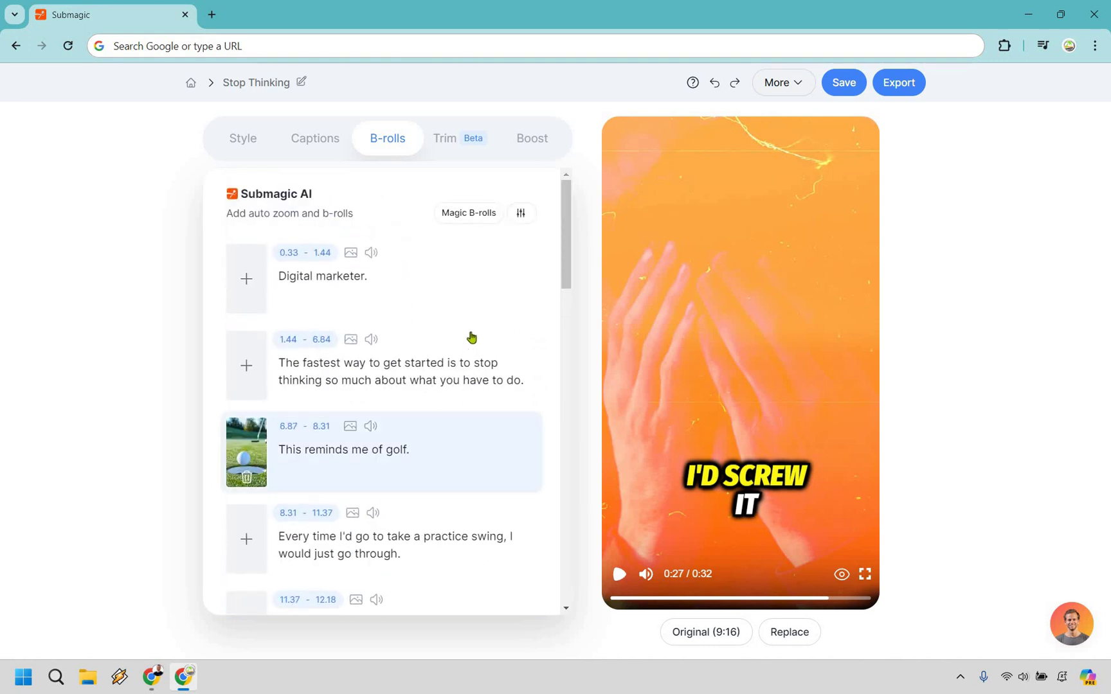
{"action": "scroll", "coordinate": [478, 361], "scroll_direction": "down", "scroll_amount": 5}
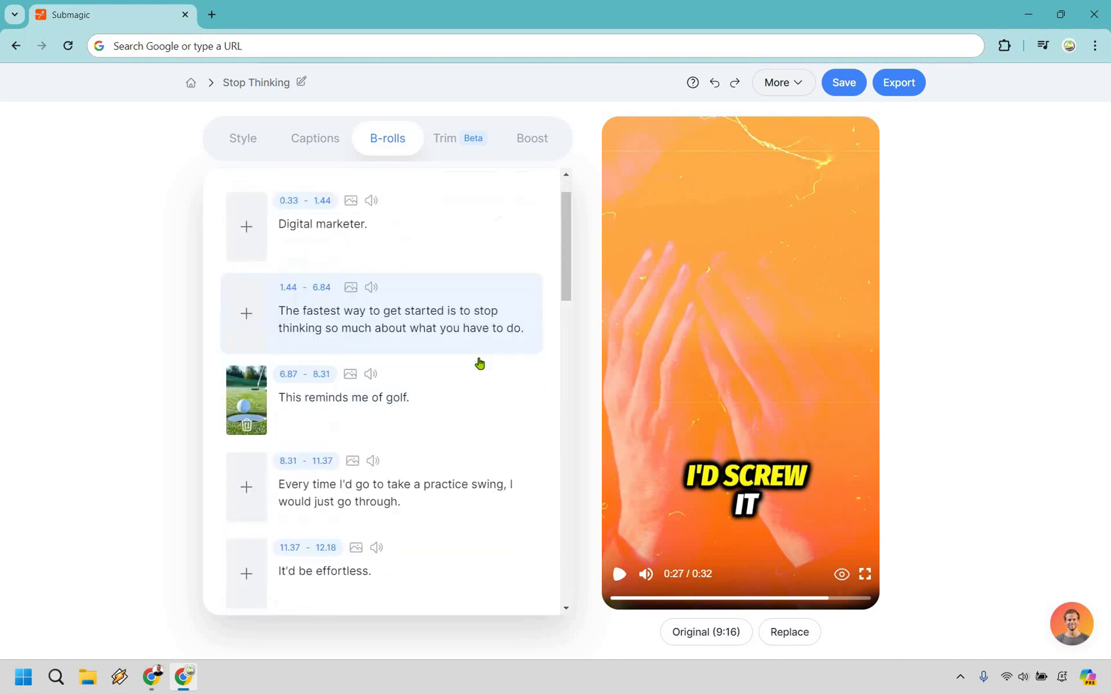
{"action": "scroll", "coordinate": [417, 265], "scroll_direction": "up", "scroll_amount": 5}
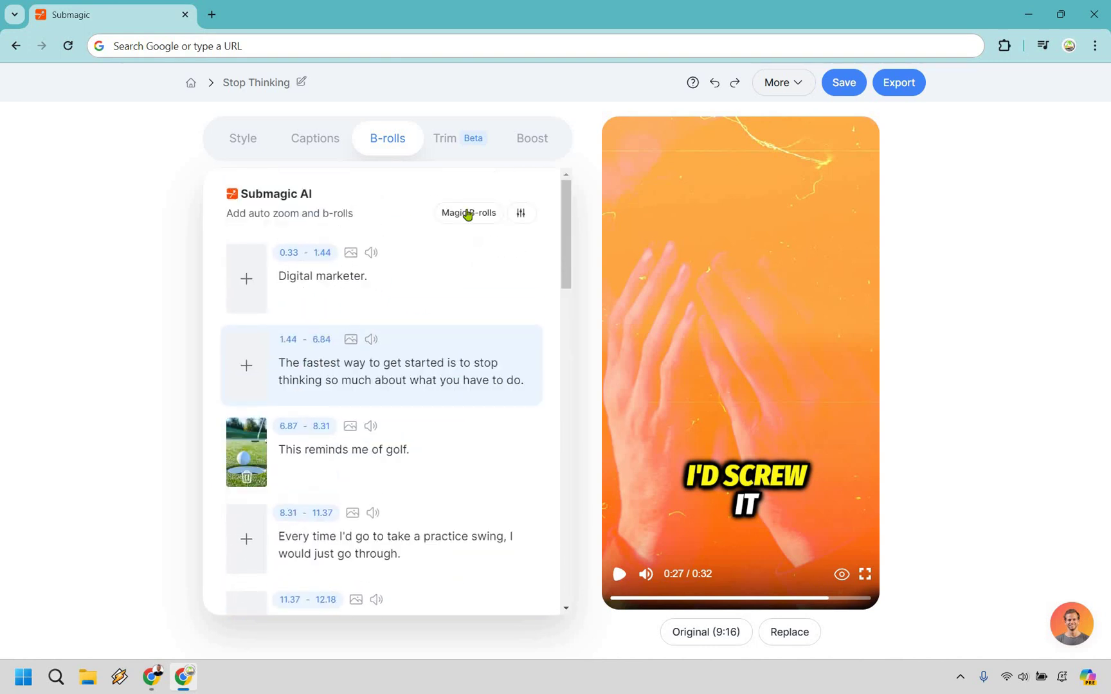
{"action": "left_click", "coordinate": [521, 215]}
{"action": "left_click", "coordinate": [521, 215]}
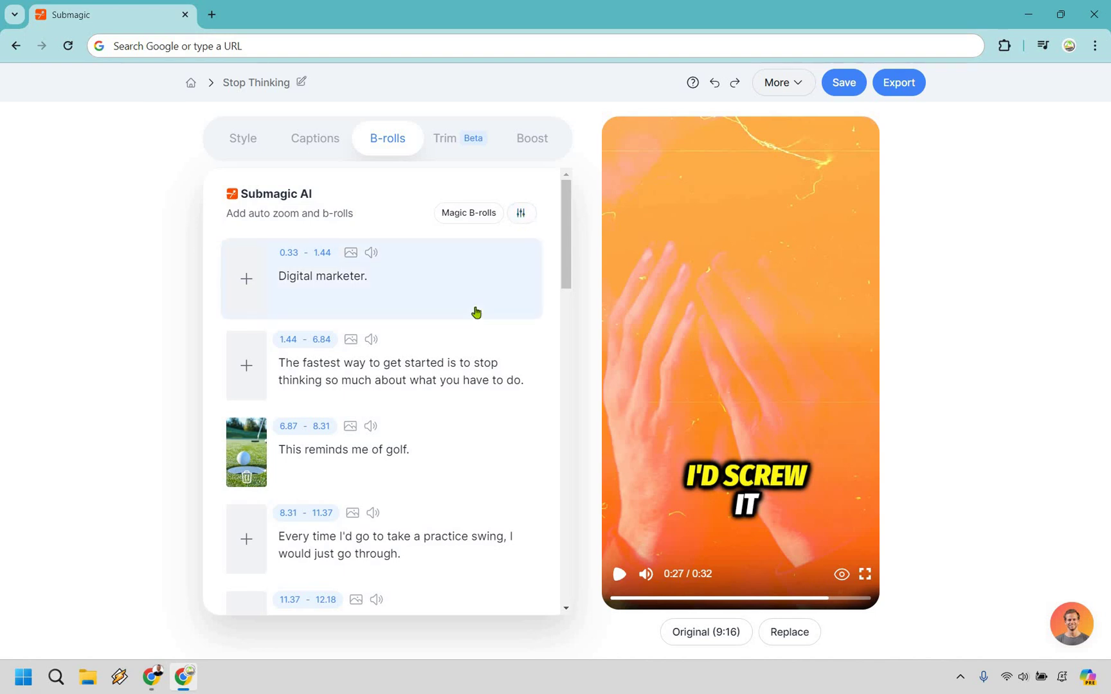
{"action": "scroll", "coordinate": [463, 402], "scroll_direction": "down", "scroll_amount": 7}
{"action": "scroll", "coordinate": [442, 359], "scroll_direction": "up", "scroll_amount": 2}
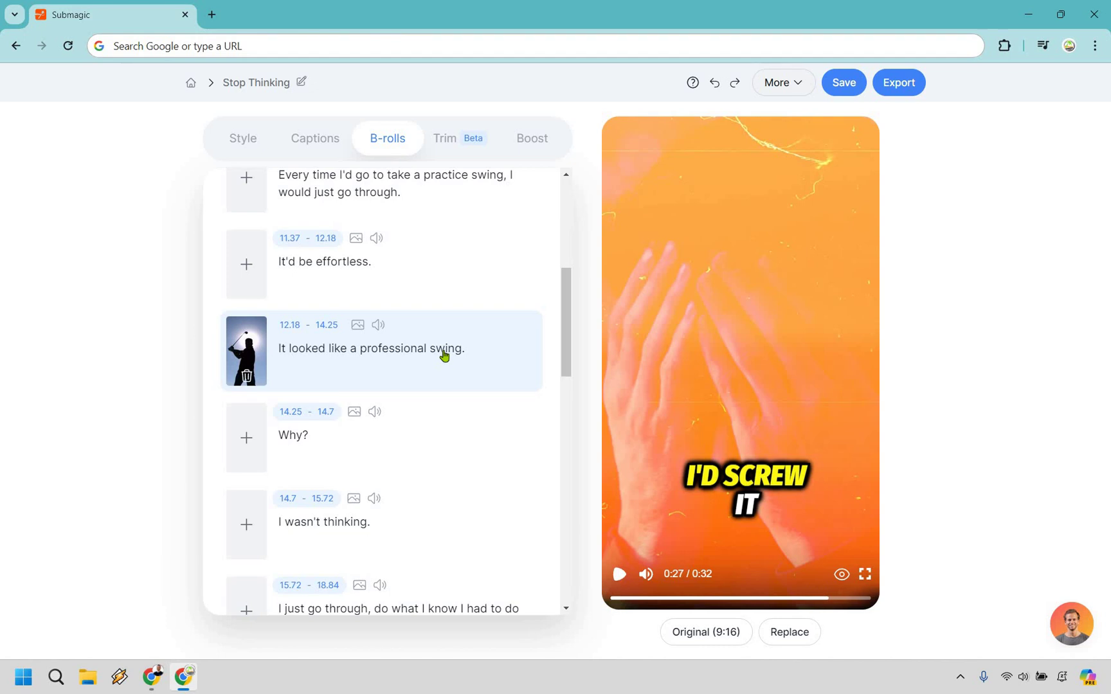
{"action": "scroll", "coordinate": [444, 355], "scroll_direction": "down", "scroll_amount": 6}
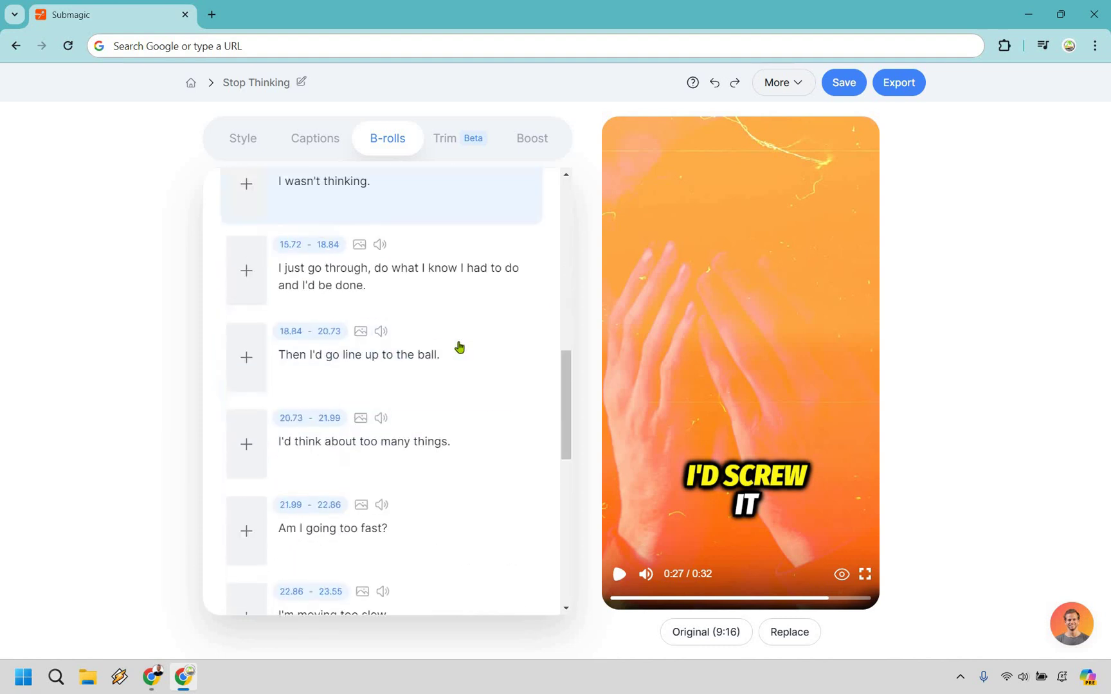
{"action": "scroll", "coordinate": [461, 309], "scroll_direction": "up", "scroll_amount": 1}
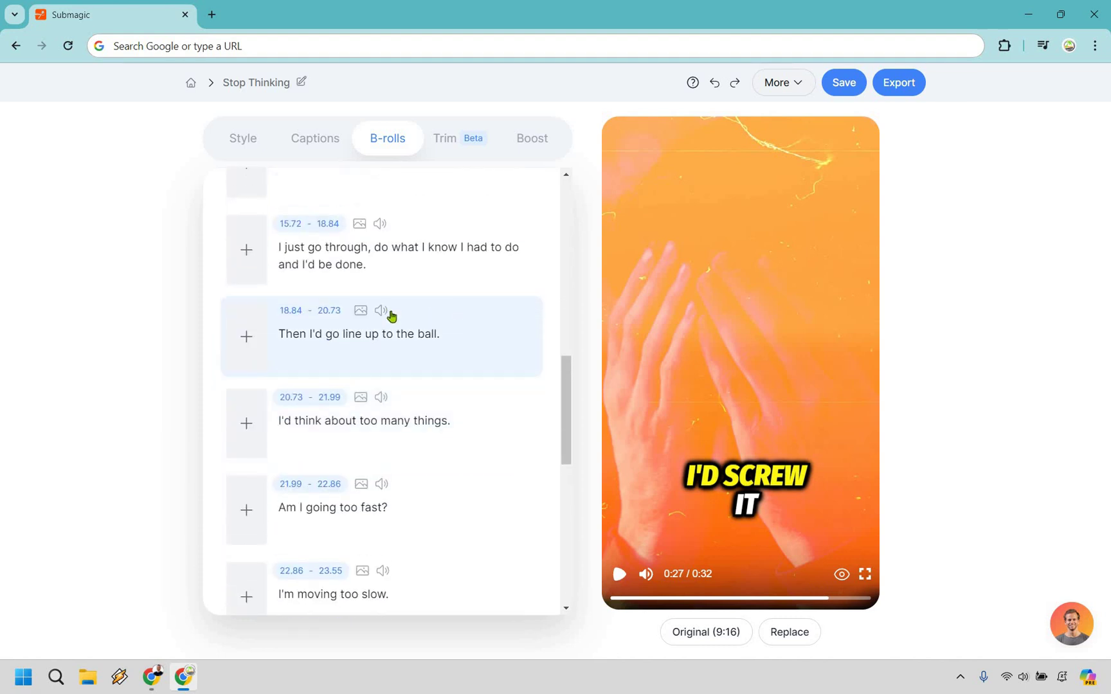
{"action": "scroll", "coordinate": [360, 302], "scroll_direction": "down", "scroll_amount": 2}
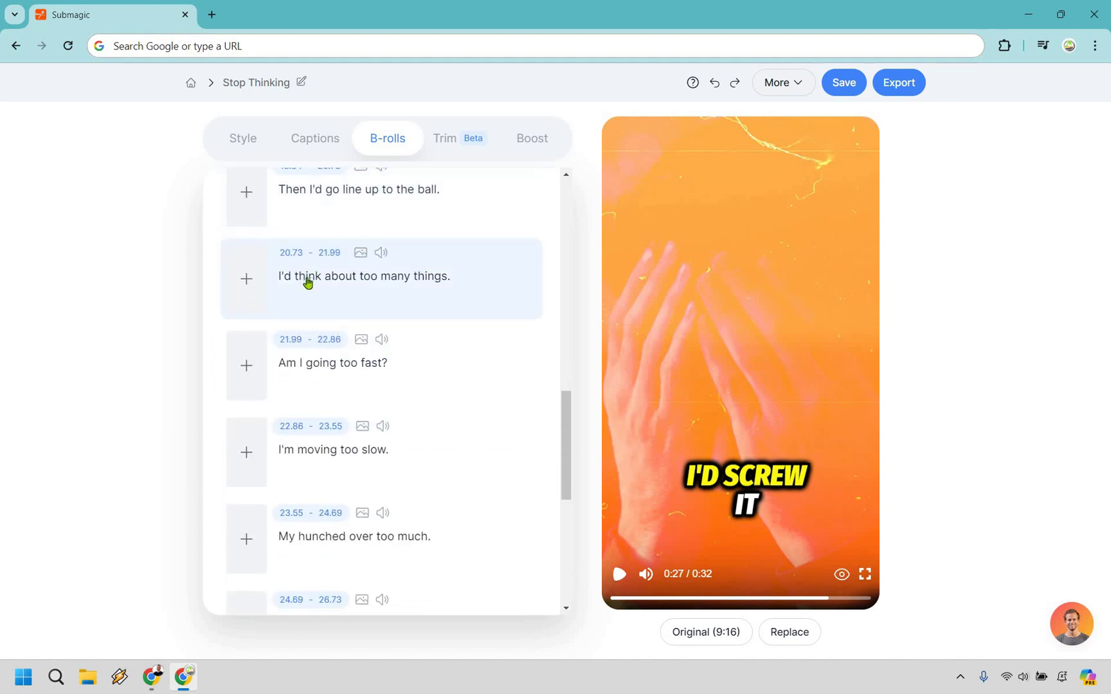
- Search stock B-roll for 'overthink' on the word 'think'
{"action": "left_click", "coordinate": [308, 282]}
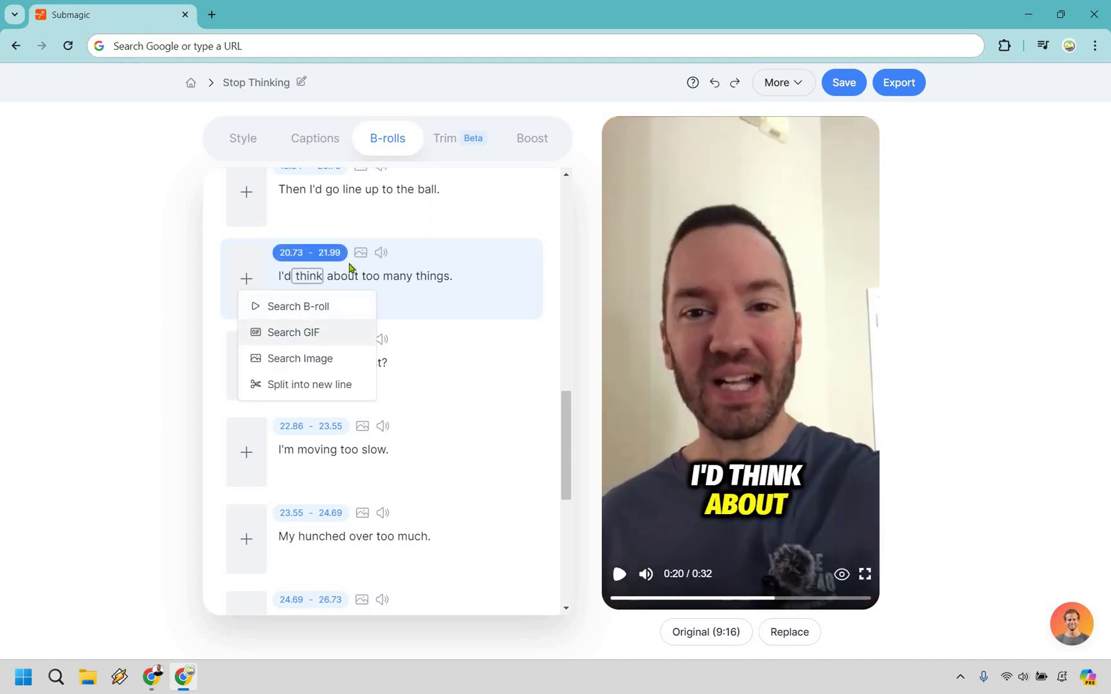
{"action": "key", "text": "Return"}
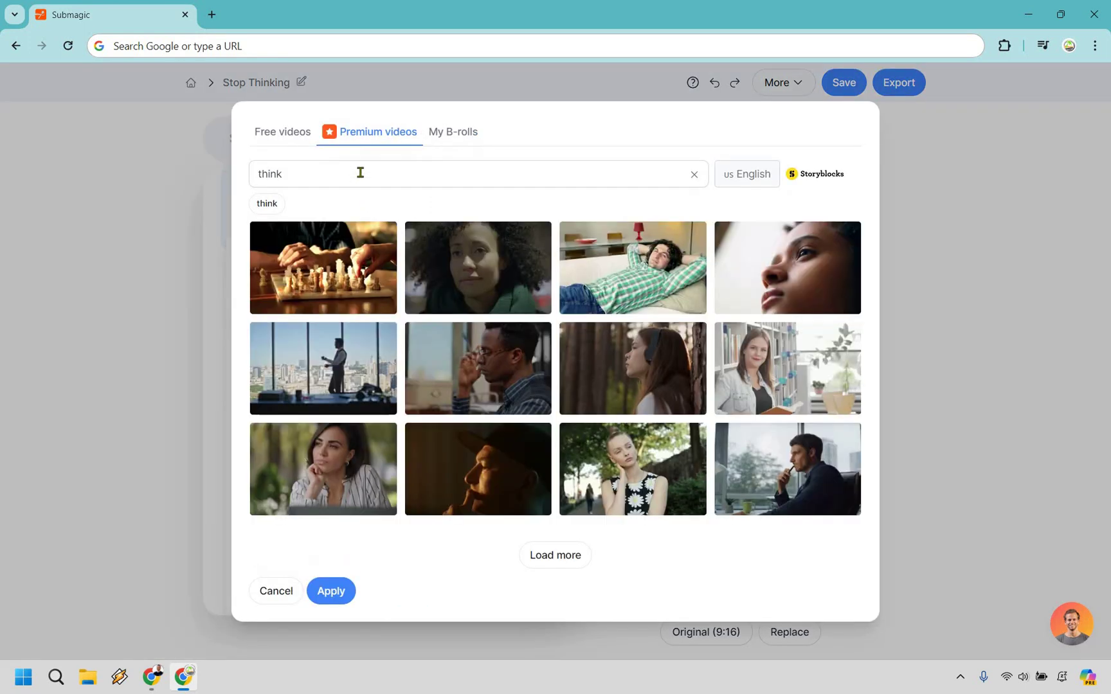
{"action": "triple_click", "coordinate": [360, 173]}
{"action": "type", "text": "overthink"}
{"action": "key", "text": "Return"}
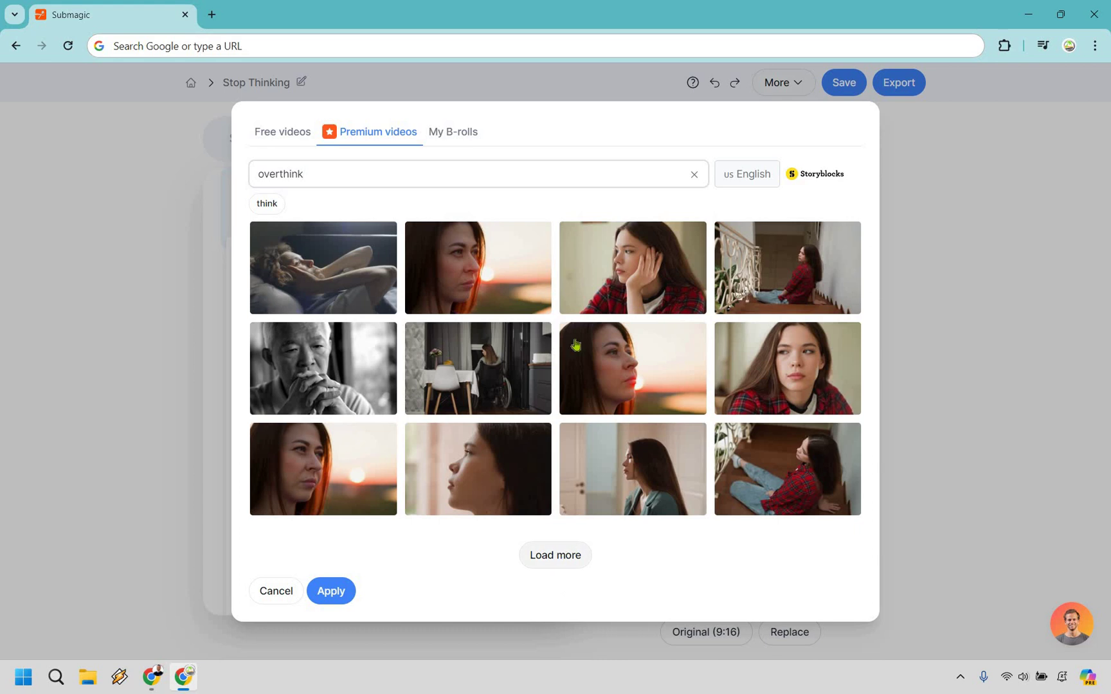
- Apply the reclining person clip at 28% left position with a Film burn transition
{"action": "scroll", "coordinate": [476, 333], "scroll_direction": "down", "scroll_amount": 2}
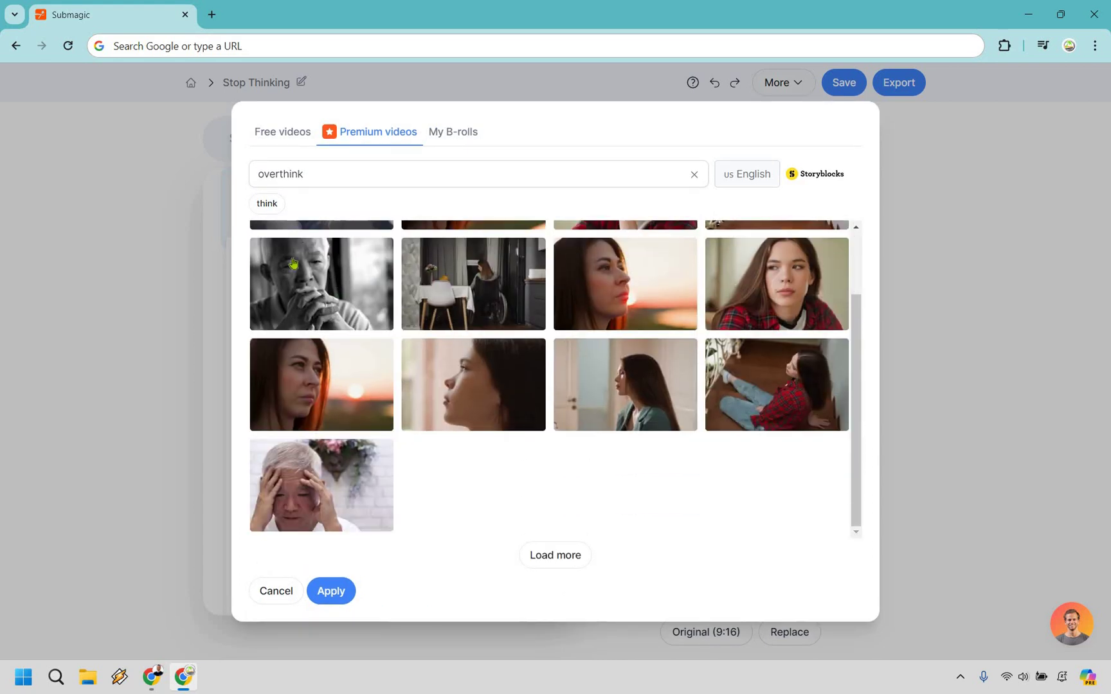
{"action": "scroll", "coordinate": [399, 314], "scroll_direction": "up", "scroll_amount": 2}
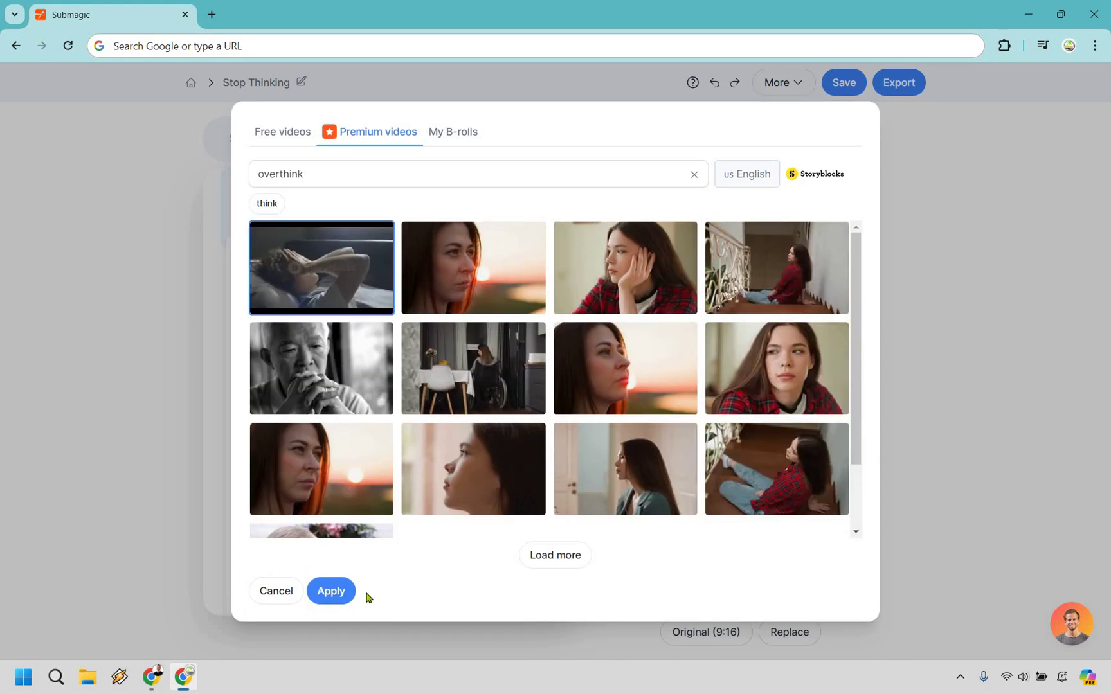
{"action": "left_click", "coordinate": [336, 592]}
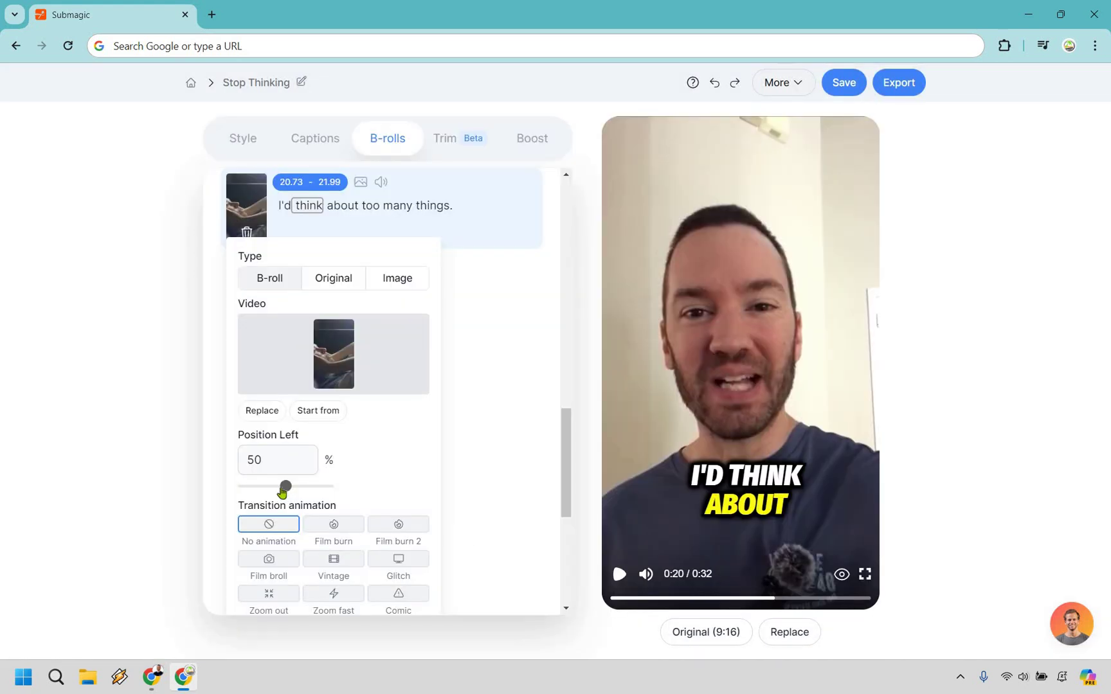
{"action": "mouse_move", "coordinate": [283, 490]}
{"action": "left_mouse_down"}
{"action": "mouse_move", "coordinate": [268, 492]}
{"action": "mouse_move", "coordinate": [277, 488]}
{"action": "left_mouse_up"}
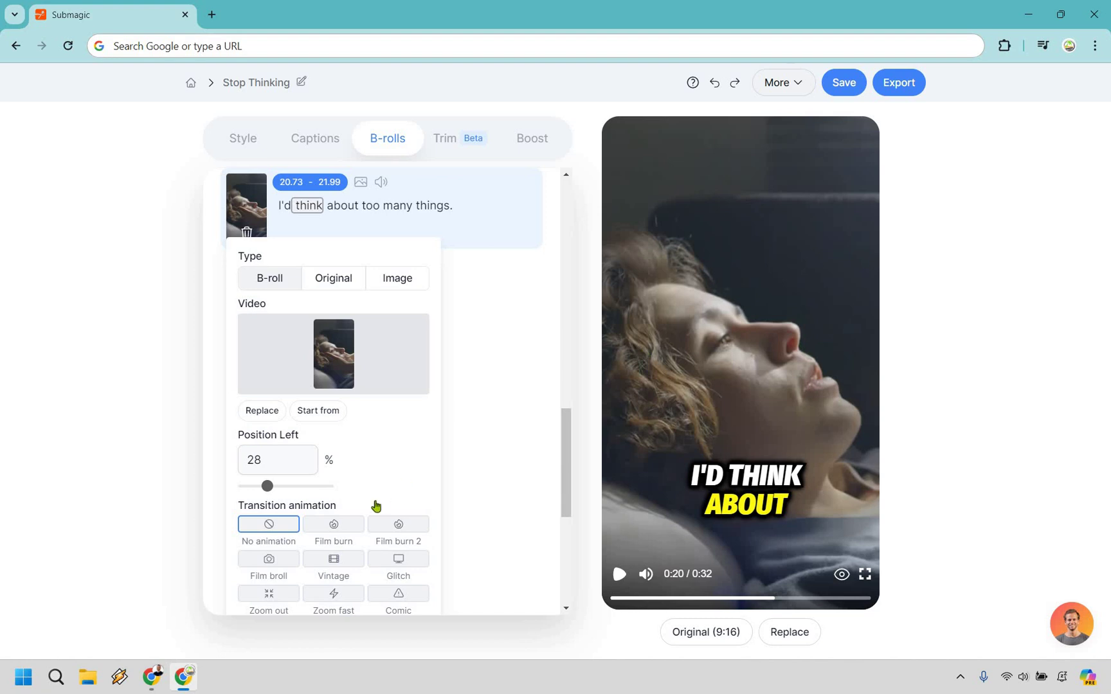
{"action": "left_click", "coordinate": [331, 523]}
{"action": "scroll", "coordinate": [450, 385], "scroll_direction": "down", "scroll_amount": 5}
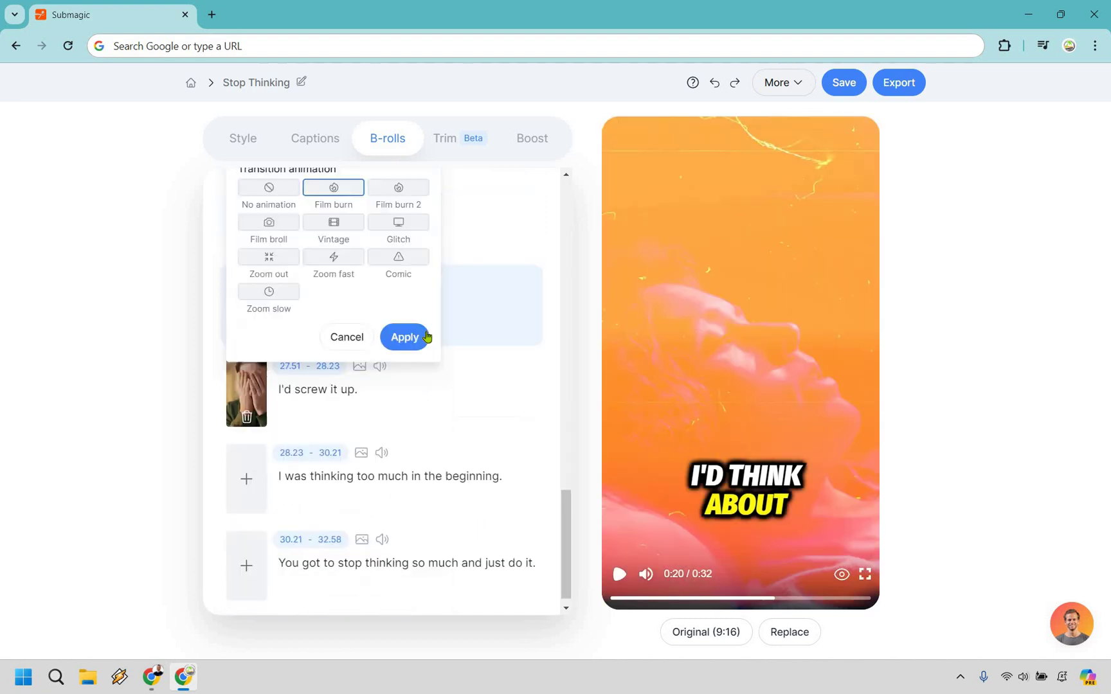
- Confirm the Film burn transition on the B-roll clip
{"action": "left_click", "coordinate": [506, 359]}
{"action": "scroll", "coordinate": [506, 356], "scroll_direction": "up", "scroll_amount": 15}
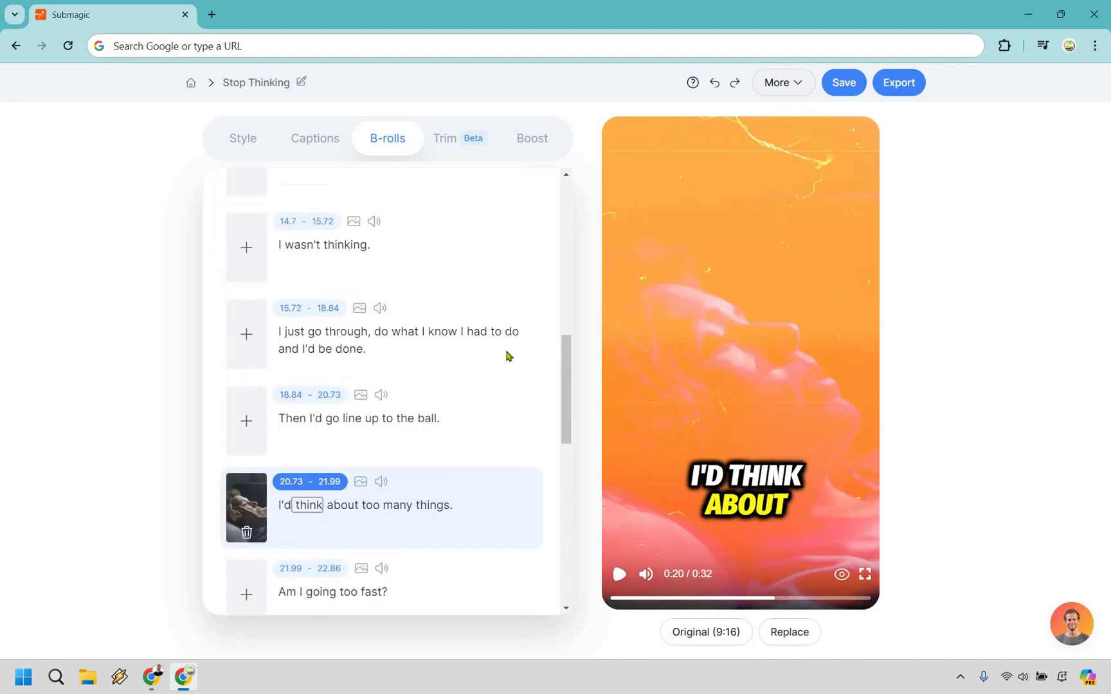
{"action": "scroll", "coordinate": [381, 352], "scroll_direction": "down", "scroll_amount": 4}
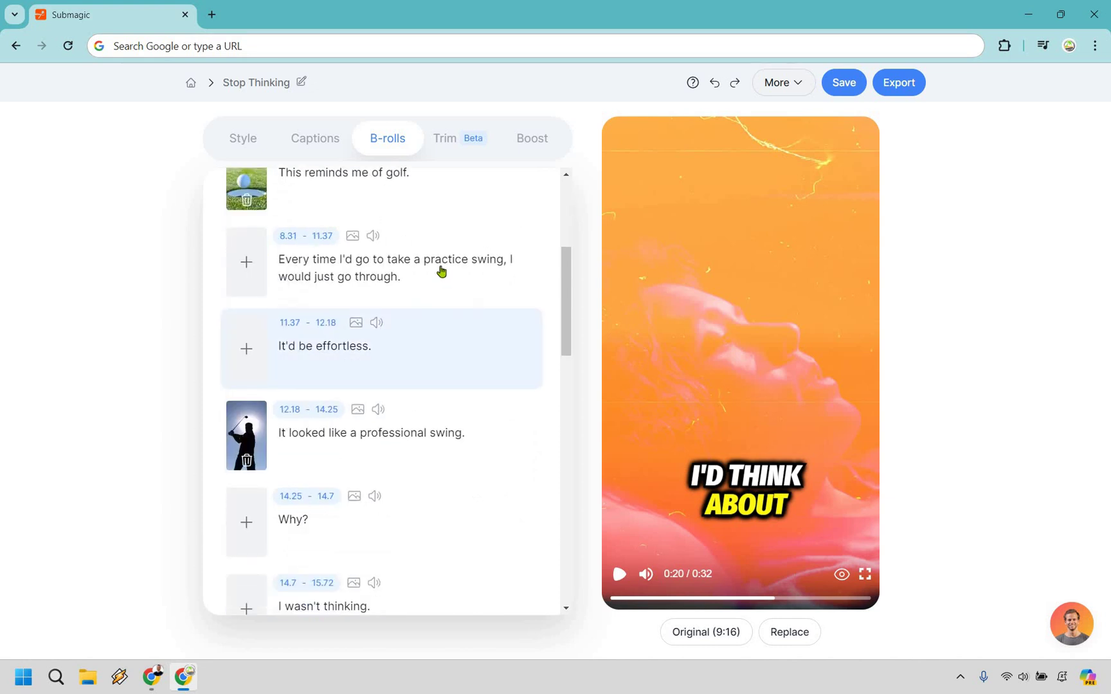
{"action": "scroll", "coordinate": [307, 380], "scroll_direction": "down", "scroll_amount": 5}
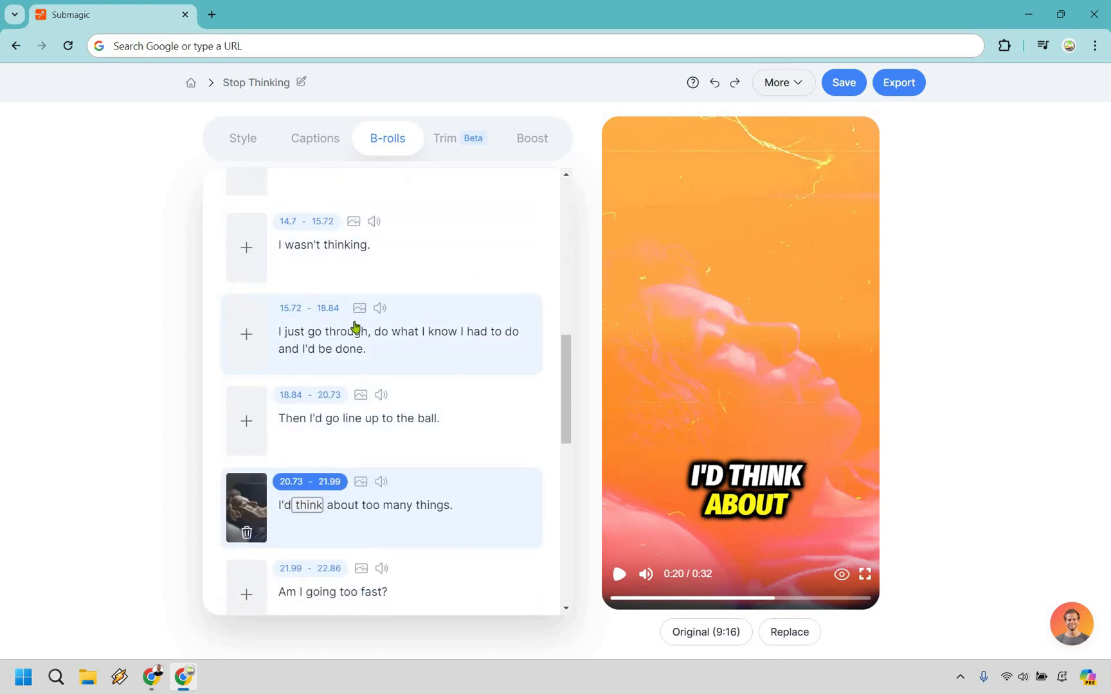
{"action": "scroll", "coordinate": [355, 324], "scroll_direction": "up", "scroll_amount": 1}
- Search Free Giphy for 'digital market' GIFs on the first caption line
{"action": "scroll", "coordinate": [414, 310], "scroll_direction": "down", "scroll_amount": 4}
{"action": "scroll", "coordinate": [473, 318], "scroll_direction": "down", "scroll_amount": 1}
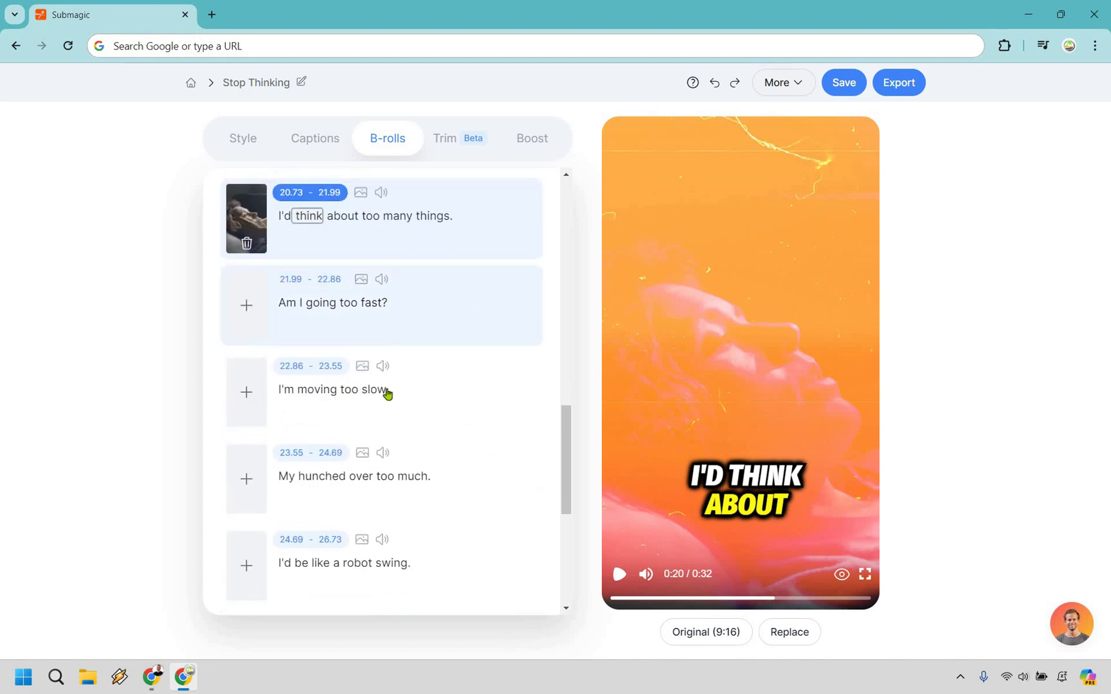
{"action": "scroll", "coordinate": [424, 385], "scroll_direction": "down", "scroll_amount": 1}
{"action": "scroll", "coordinate": [395, 425], "scroll_direction": "down", "scroll_amount": 1}
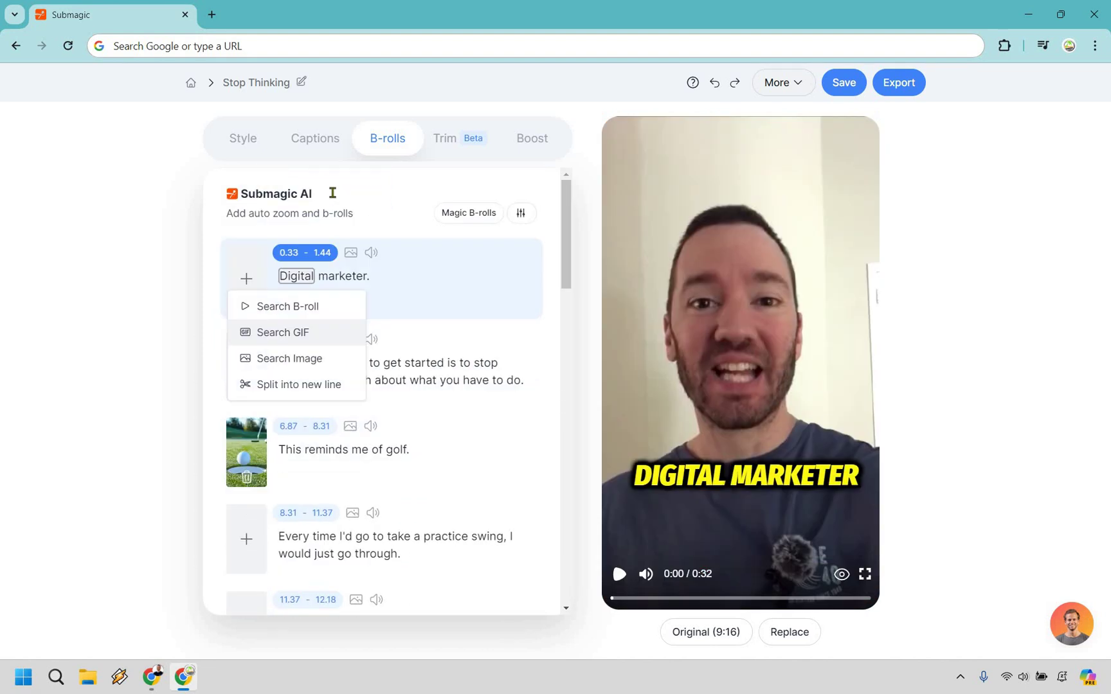
{"action": "left_click", "coordinate": [285, 330]}
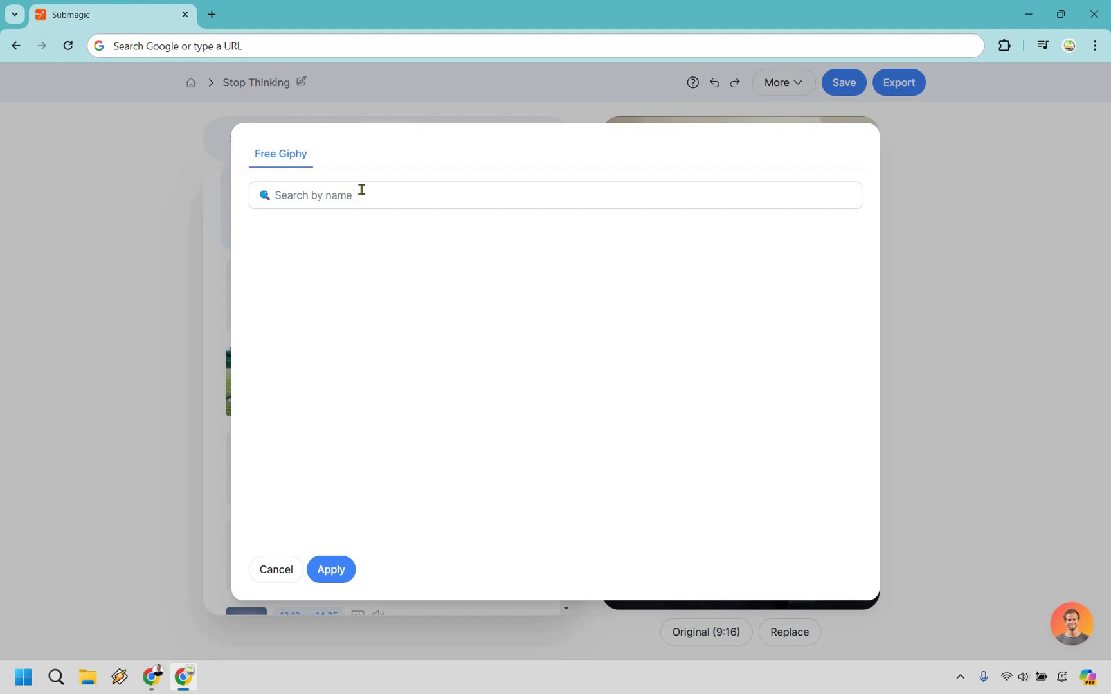
{"action": "type", "text": "digit"}
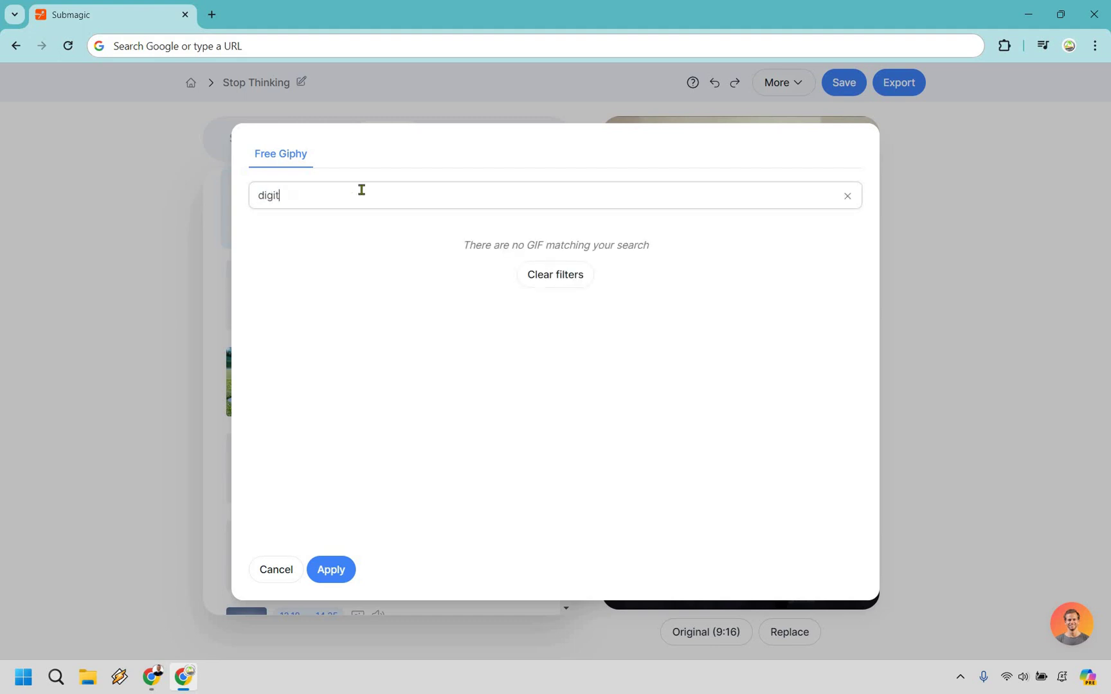
{"action": "type", "text": "al marketer"}
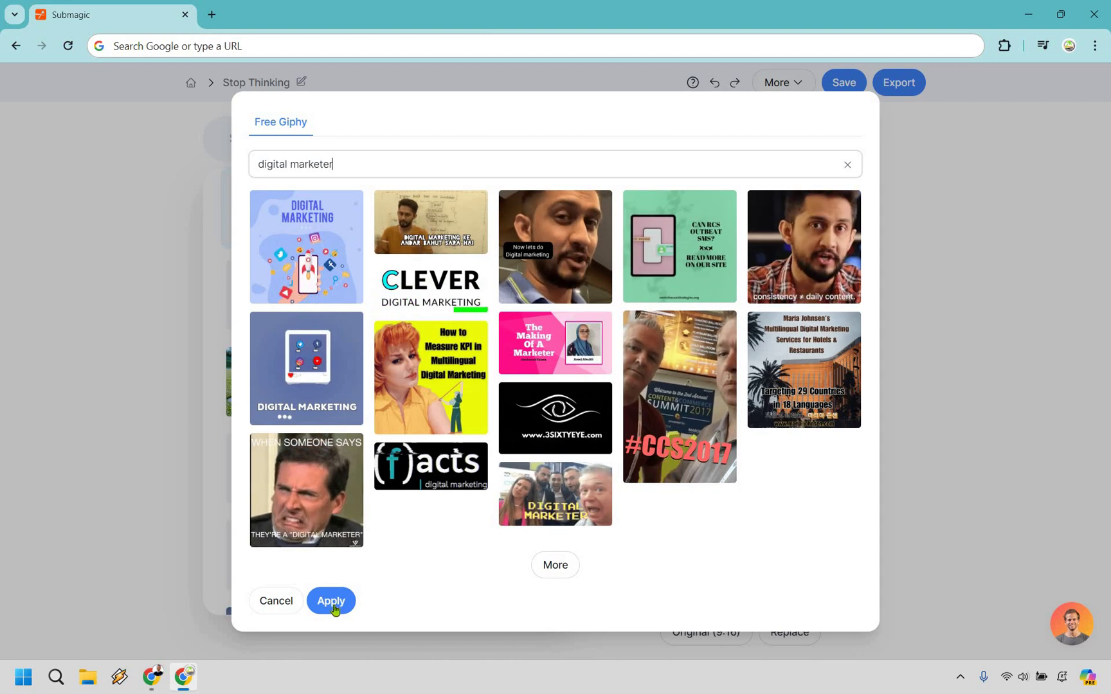
- Overlay the Digital Marketing GIF on the first line at 3% Position Y and 44% size
{"action": "left_click", "coordinate": [332, 604]}
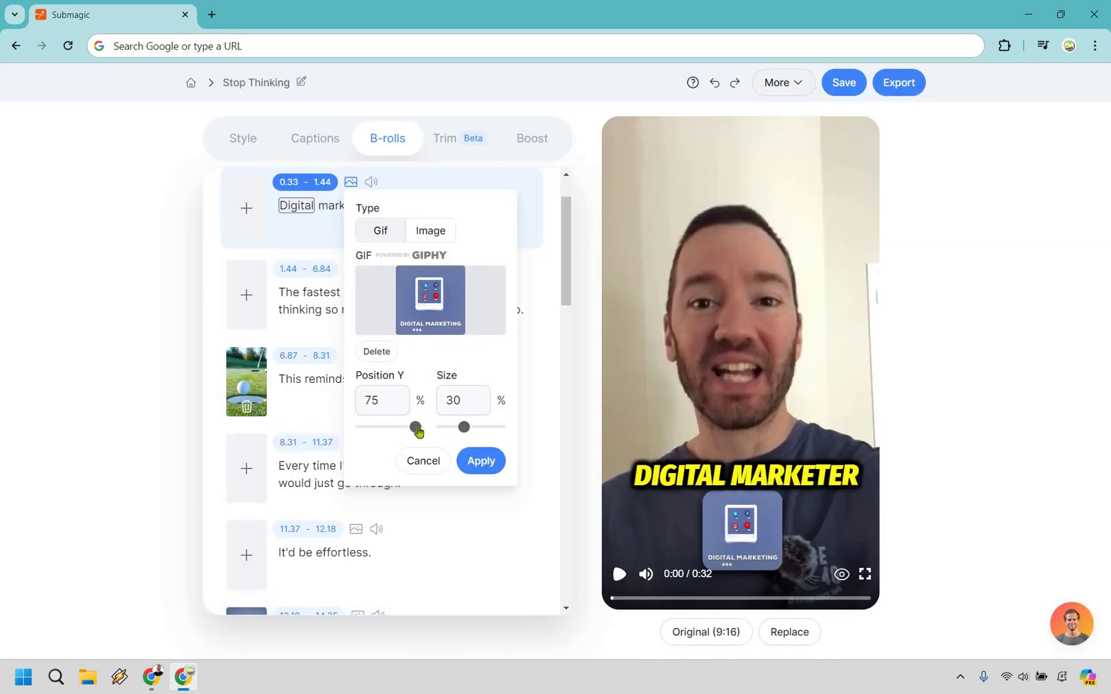
{"action": "left_click_drag", "start_coordinate": [416, 430], "coordinate": [362, 427]}
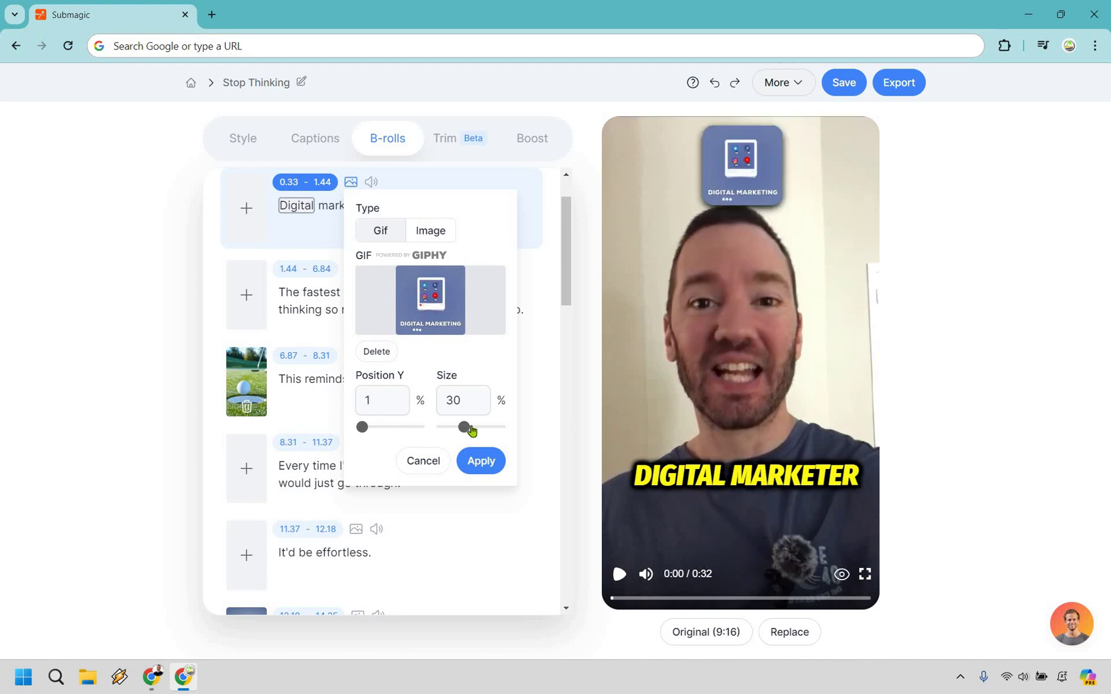
{"action": "left_click_drag", "start_coordinate": [464, 427], "coordinate": [470, 427]}
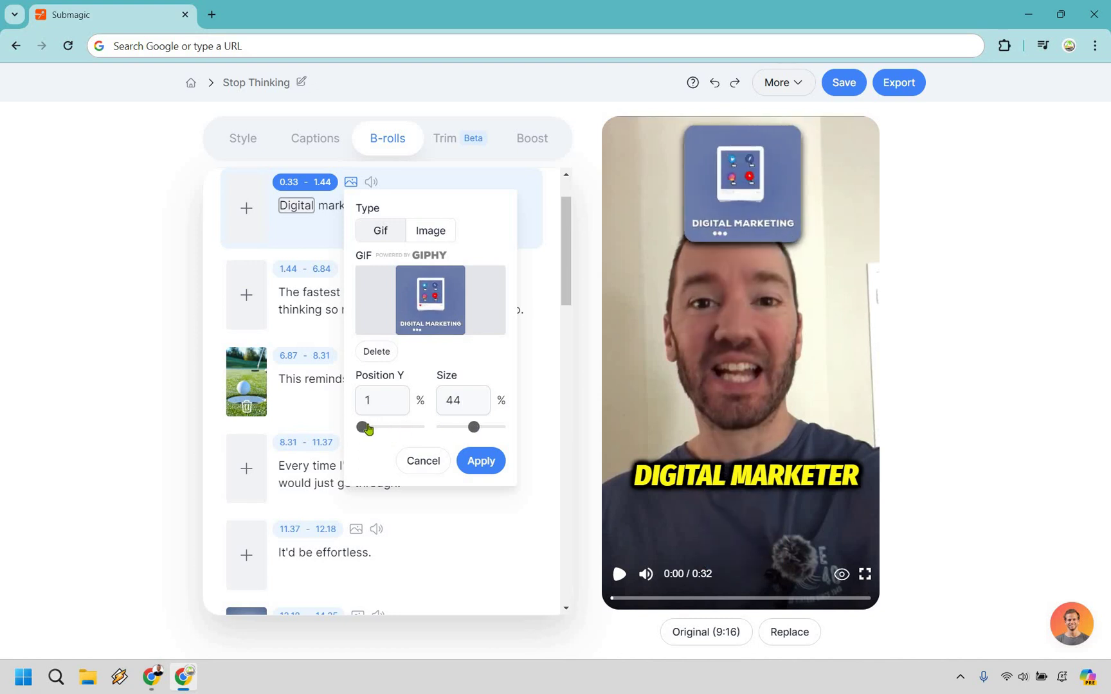
{"action": "left_click_drag", "start_coordinate": [362, 427], "coordinate": [366, 427]}
{"action": "left_click", "coordinate": [492, 460]}
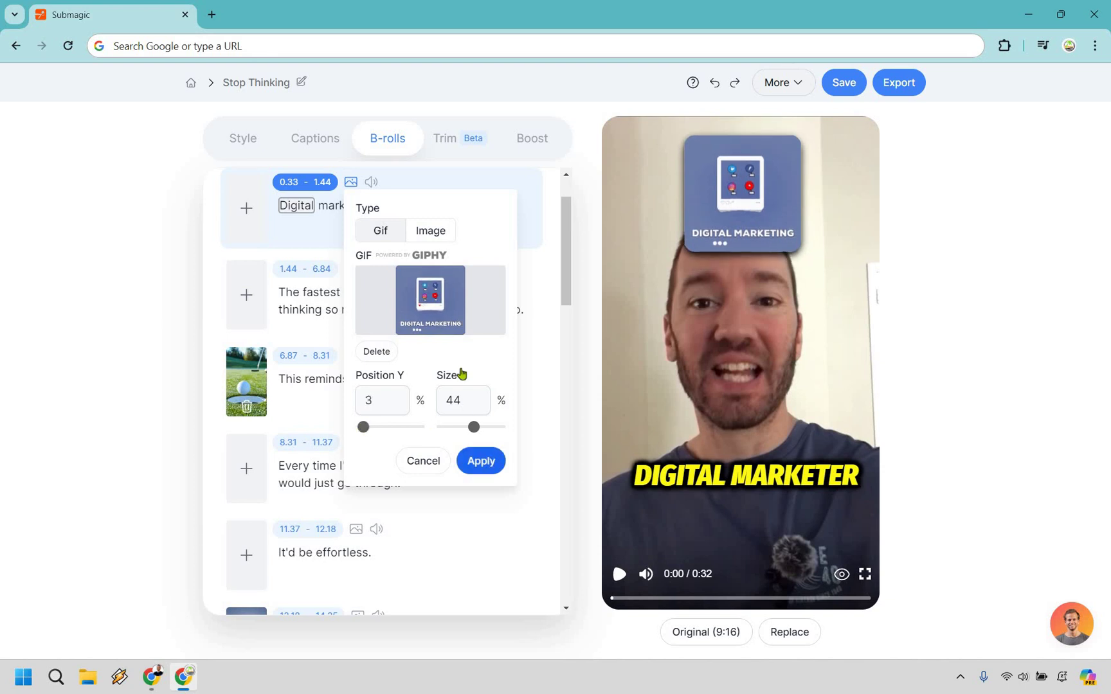
{"action": "scroll", "coordinate": [550, 315], "scroll_direction": "up", "scroll_amount": 1}
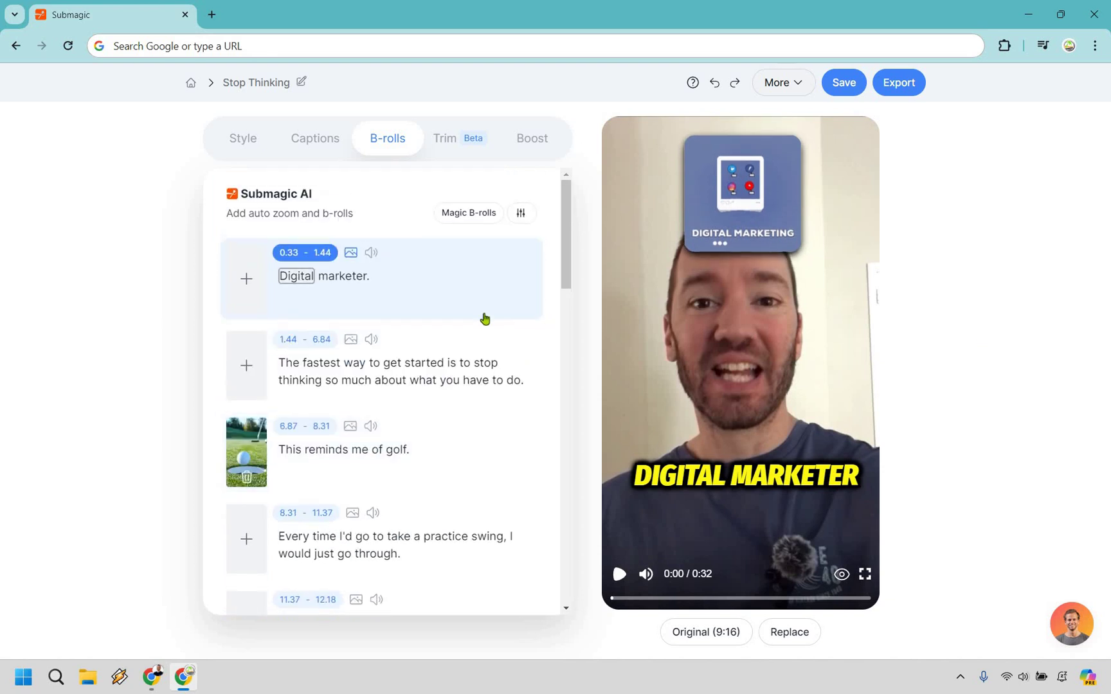
{"action": "scroll", "coordinate": [486, 320], "scroll_direction": "down", "scroll_amount": 20}
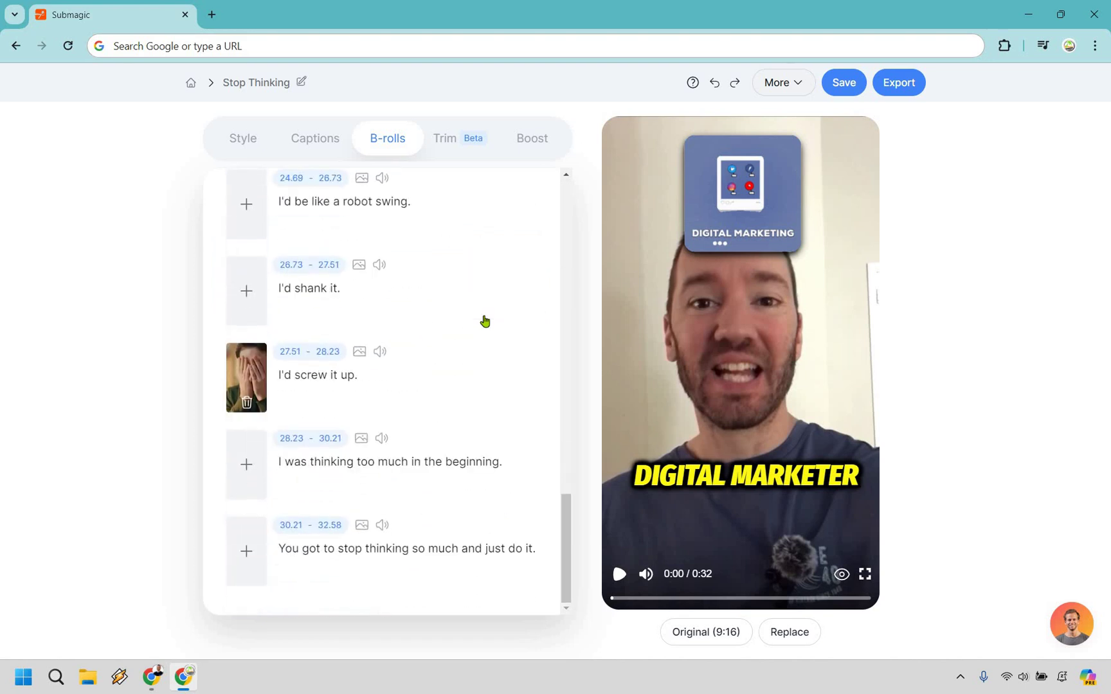
{"action": "scroll", "coordinate": [485, 320], "scroll_direction": "up", "scroll_amount": 10}
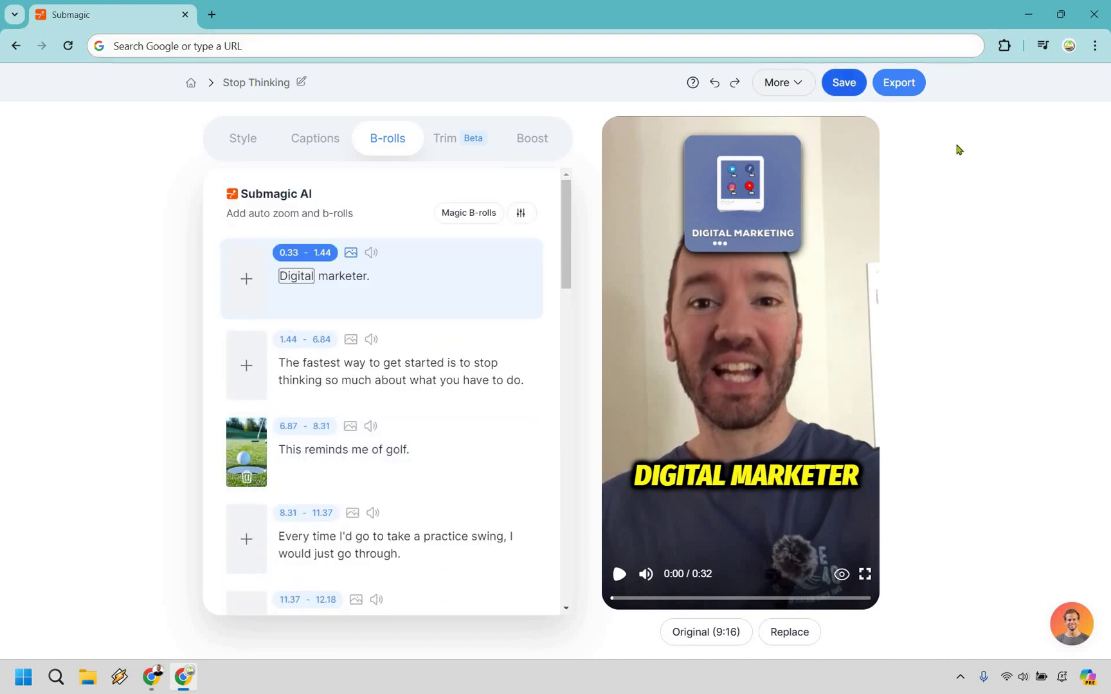
- Turn on the AI hook title and regenerate it to 'Stop thinking and just do it!'
{"action": "left_click", "coordinate": [532, 142]}
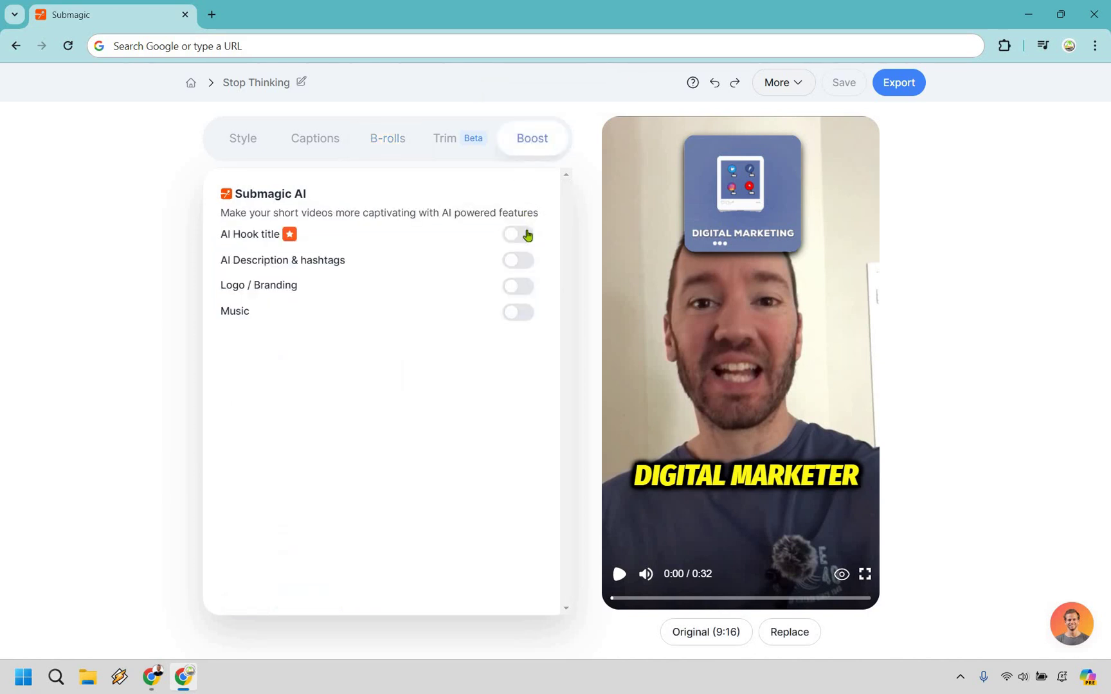
{"action": "left_click", "coordinate": [527, 235]}
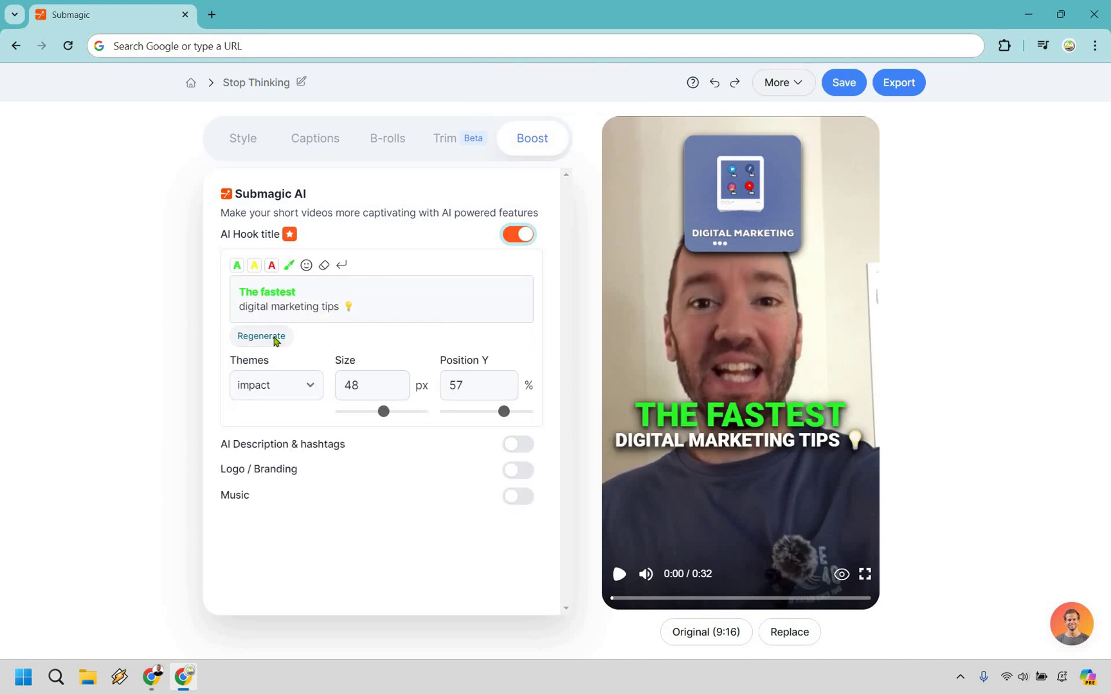
{"action": "left_click", "coordinate": [260, 337]}
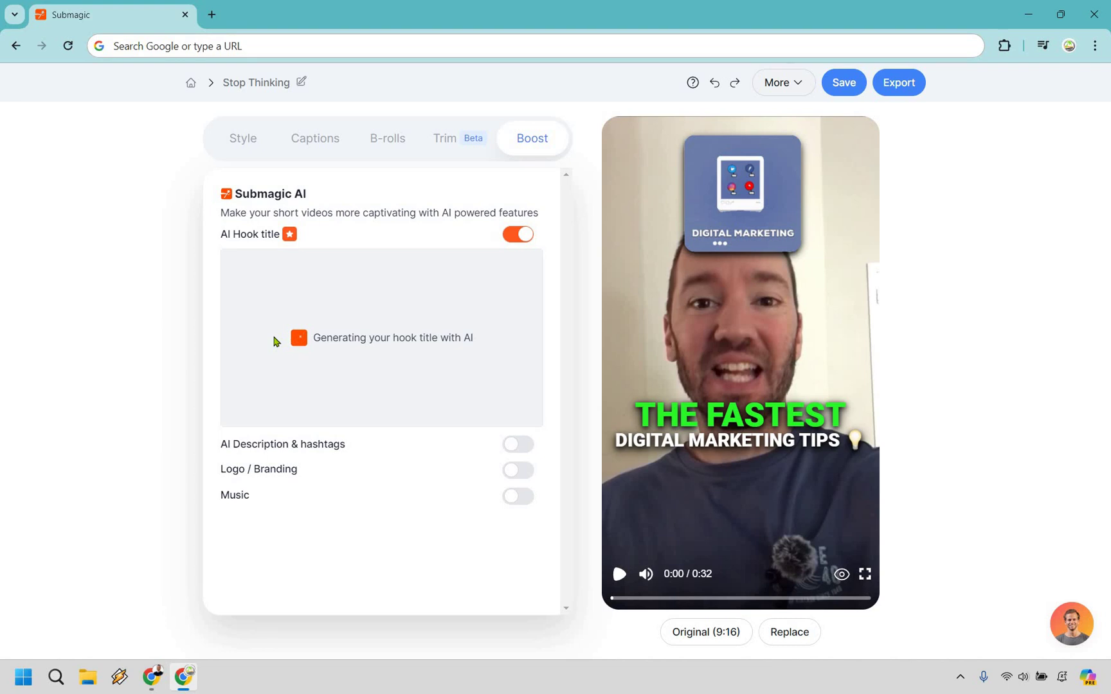
- Colour the words 'Stop thinking' green
{"action": "left_click_drag", "start_coordinate": [306, 291], "coordinate": [237, 292]}
{"action": "left_click", "coordinate": [255, 267]}
{"action": "left_click", "coordinate": [271, 266]}
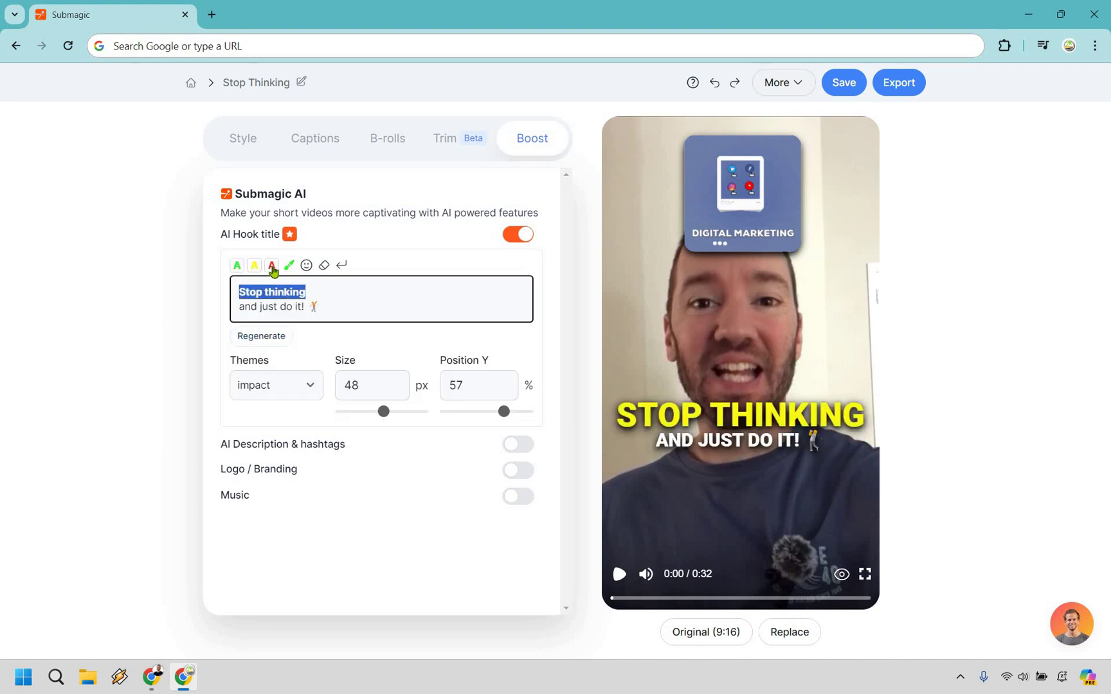
{"action": "left_click", "coordinate": [237, 267]}
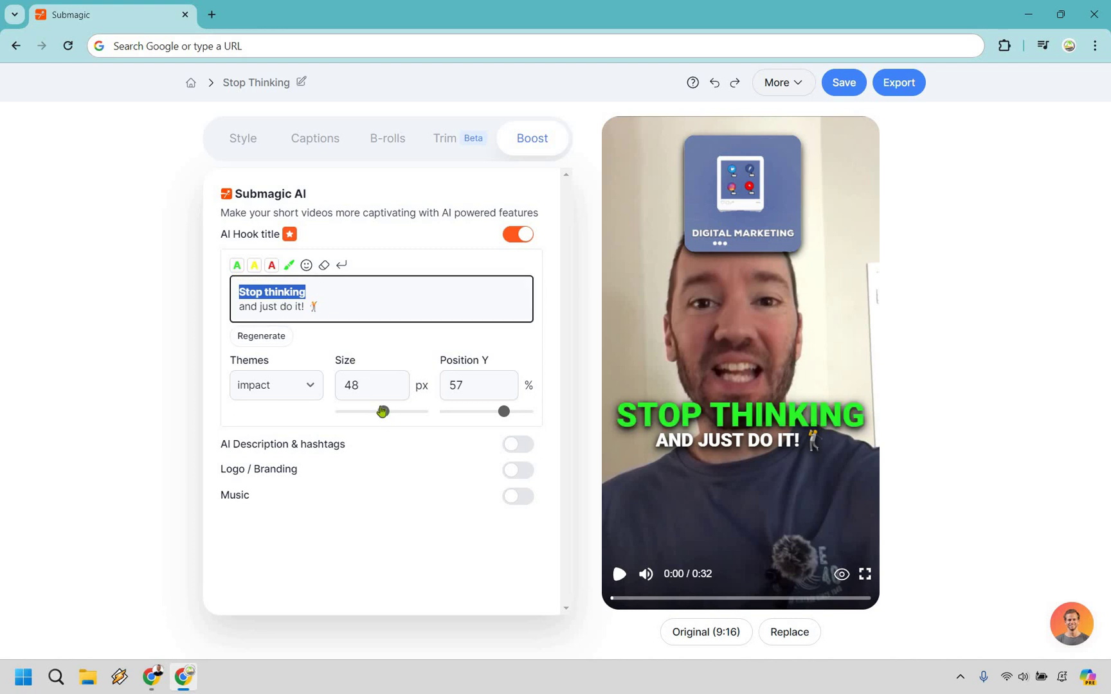
- Set the hook title to 71% vertical position and 51 px size
{"action": "left_click", "coordinate": [518, 414]}
{"action": "left_click_drag", "start_coordinate": [519, 417], "coordinate": [518, 415]}
{"action": "left_click_drag", "start_coordinate": [384, 412], "coordinate": [385, 412]}
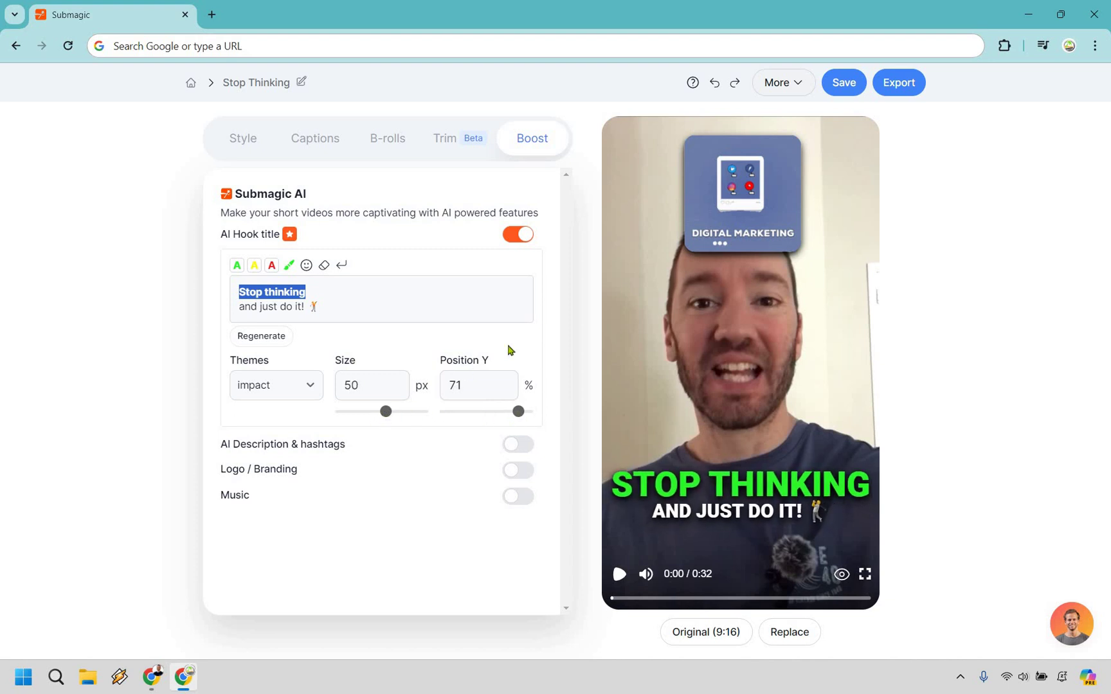
- Save the project, deselect the hook text and play back the edited video
{"action": "left_click", "coordinate": [836, 84]}
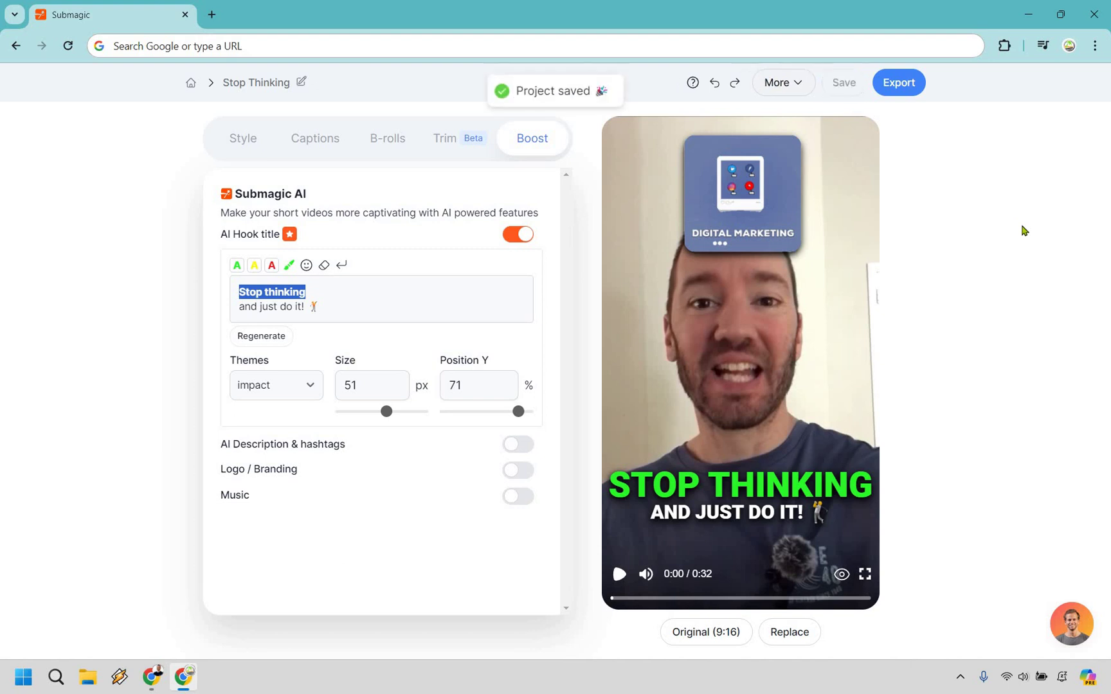
{"action": "left_click", "coordinate": [1024, 230]}
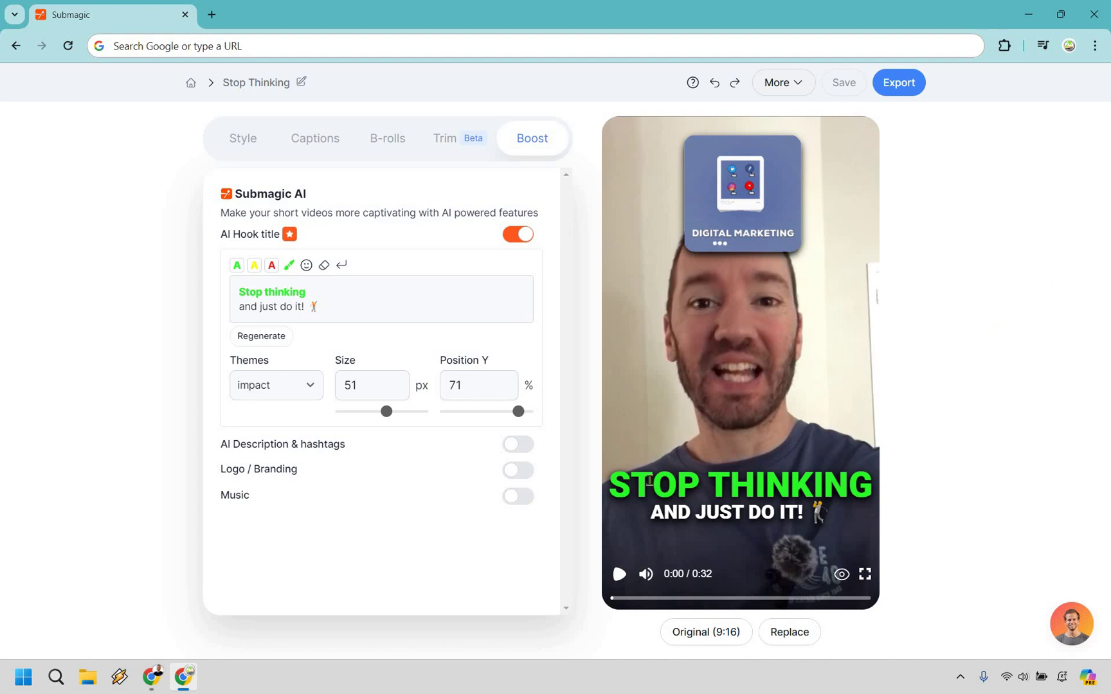
{"action": "left_click", "coordinate": [619, 575]}
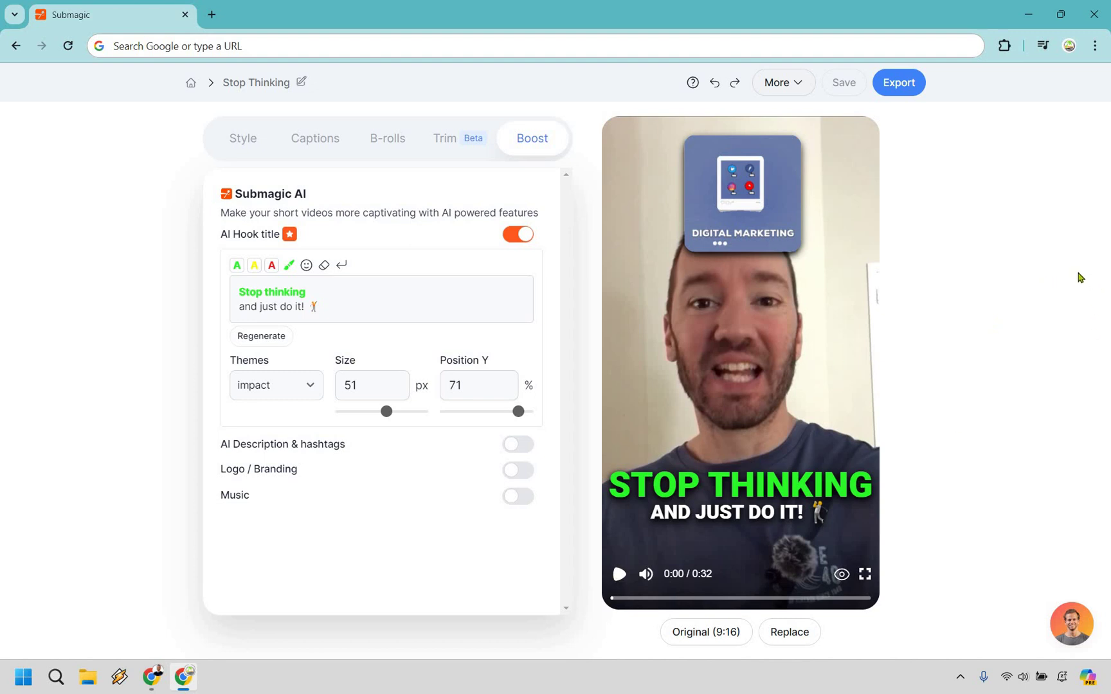